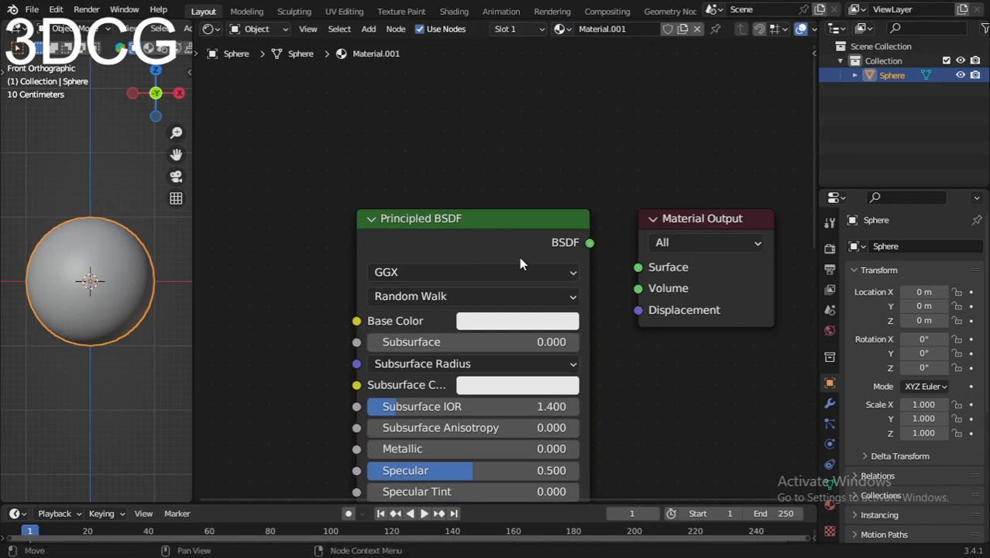
- Delete the Principled BSDF node from the sphere's material and move the Material Output node aside
left_click(519, 257)
key("x")
scroll(671, 296, "up", 1)
middle_click_drag(671, 297, 723, 274)
left_click(722, 273)
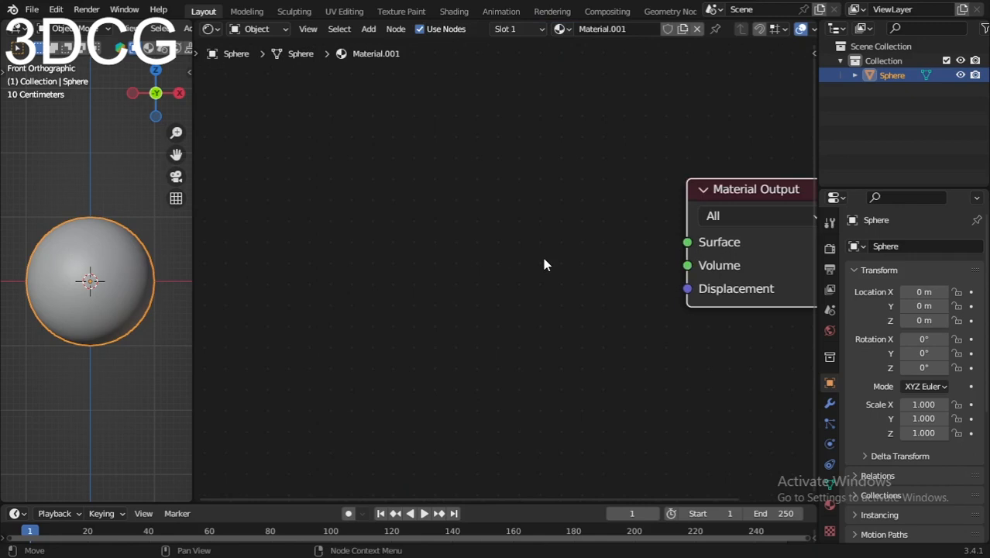
- Add an Add Shader node just before the Material Output node
key("shift+a")
type("add")
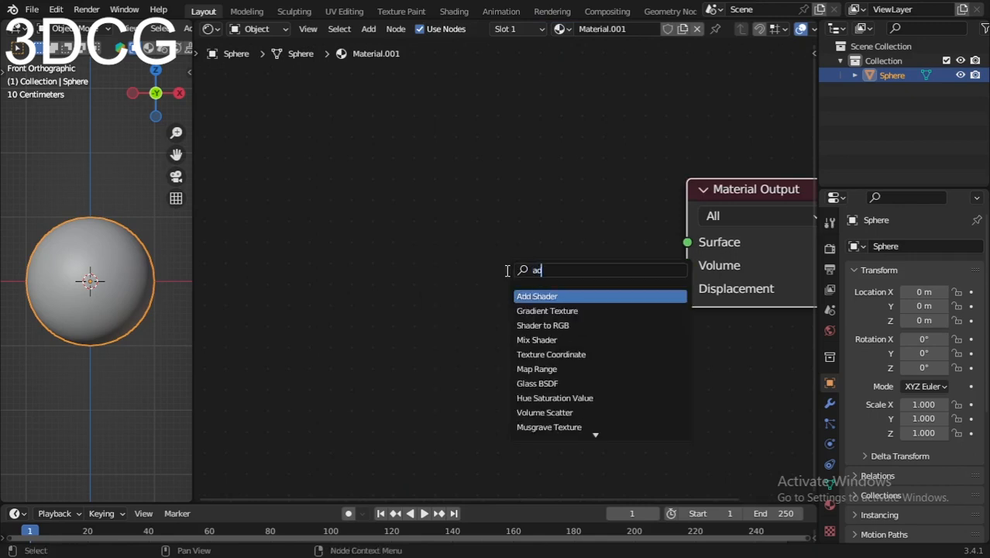
key("Return")
left_click(463, 260)
left_click_drag(578, 245, 546, 247)
scroll(545, 264, "down", 4)
middle_click_drag(560, 292, 581, 364)
- Add an Emission node and place it to the upper left of the Add Shader node
key("shift+a")
left_click(397, 316)
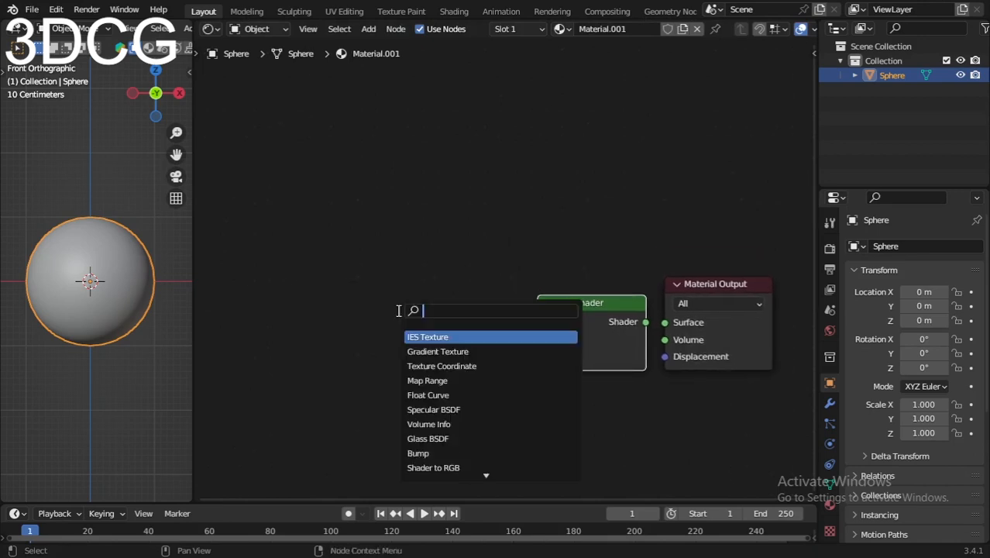
type("emiss")
key("Return")
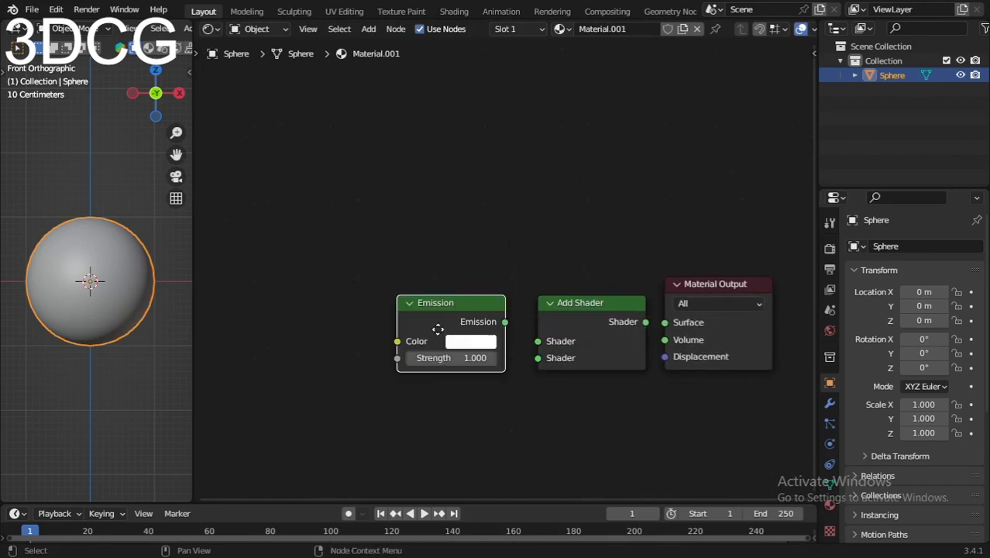
left_click(447, 248)
- Add a Refraction BSDF node and place it directly below the Emission node
key("shift+a")
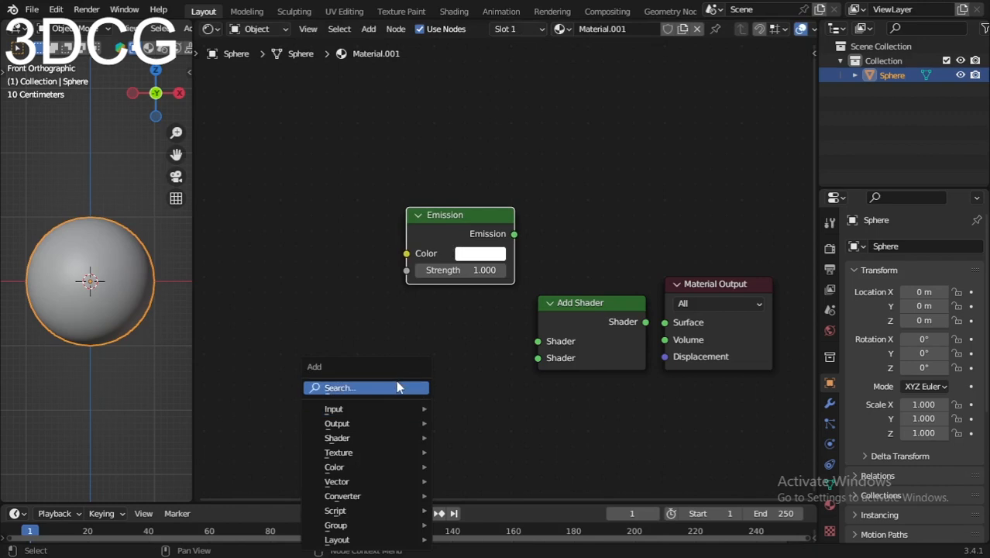
left_click(398, 386)
type("refere")
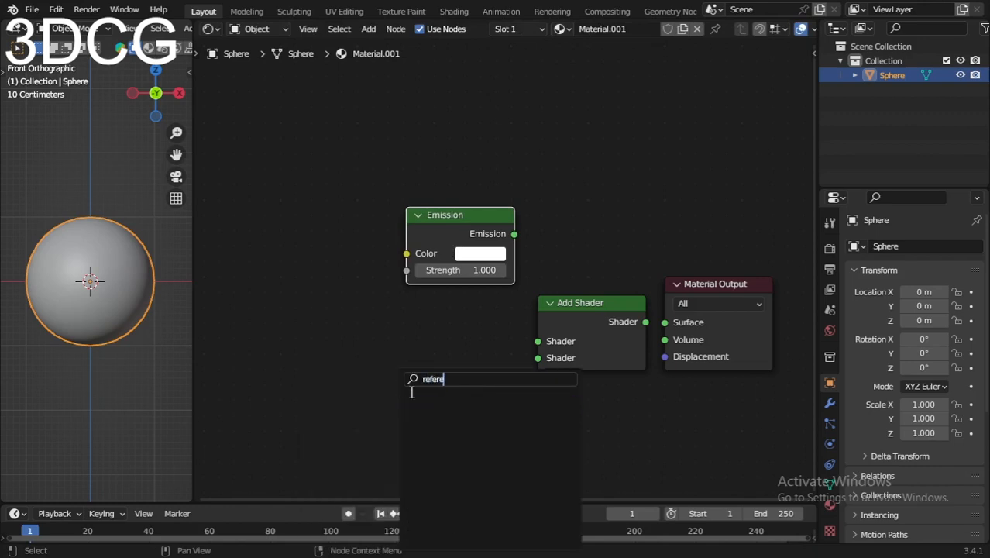
key("BackSpace")
key("BackSpace")
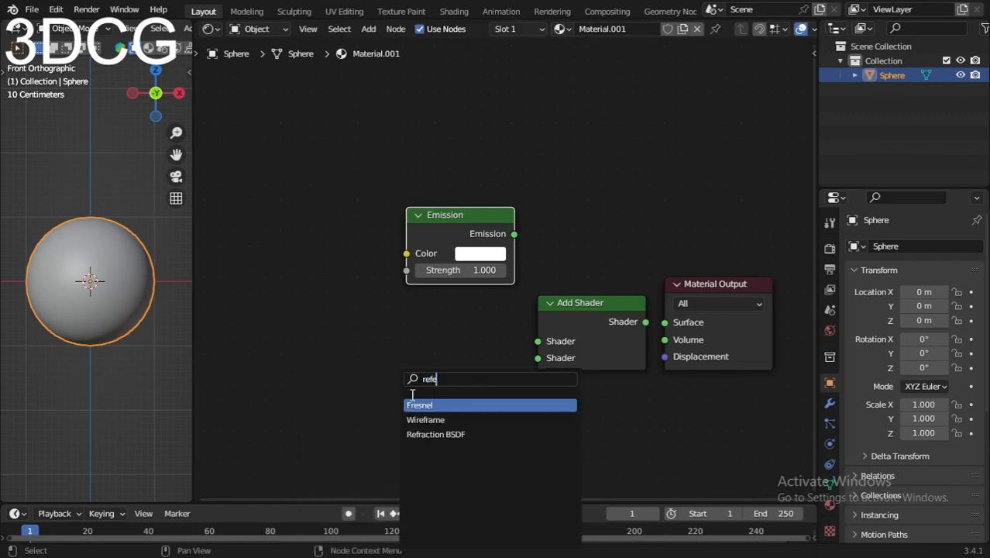
left_click(435, 434)
left_click(435, 428)
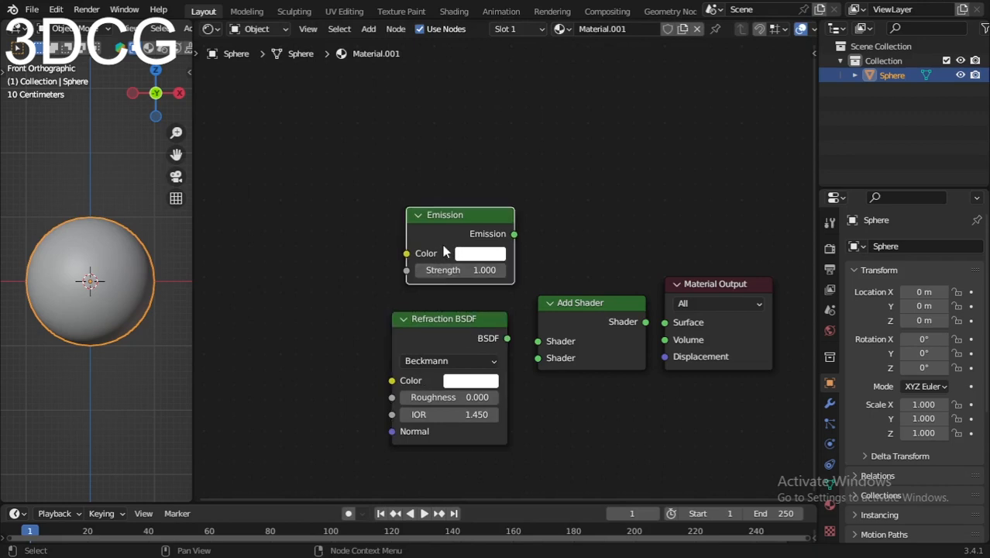
- Add a Math node to the left of the Refraction BSDF and set its operation to Power
scroll(408, 319, "left", 3, "ctrl")
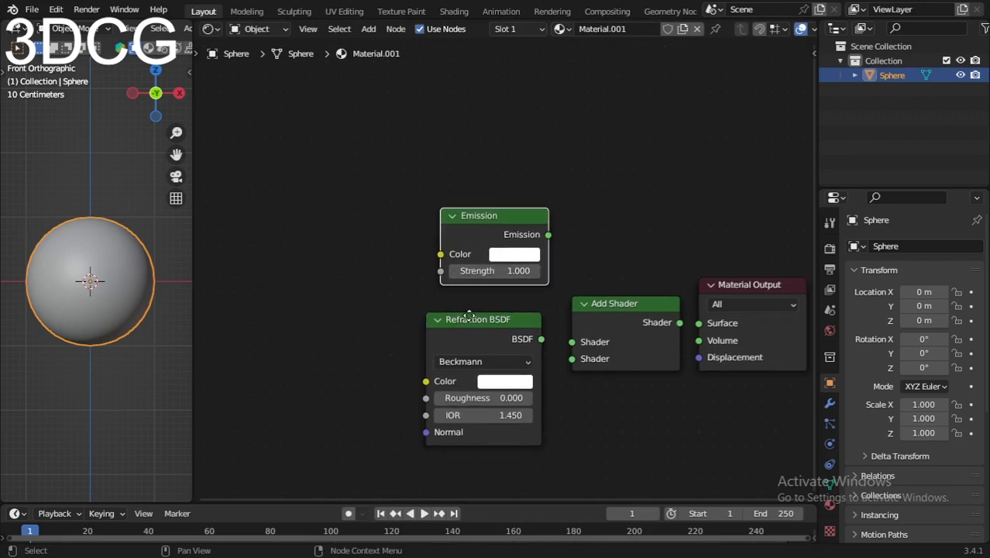
key("shift+a")
left_click(393, 314)
type("mat")
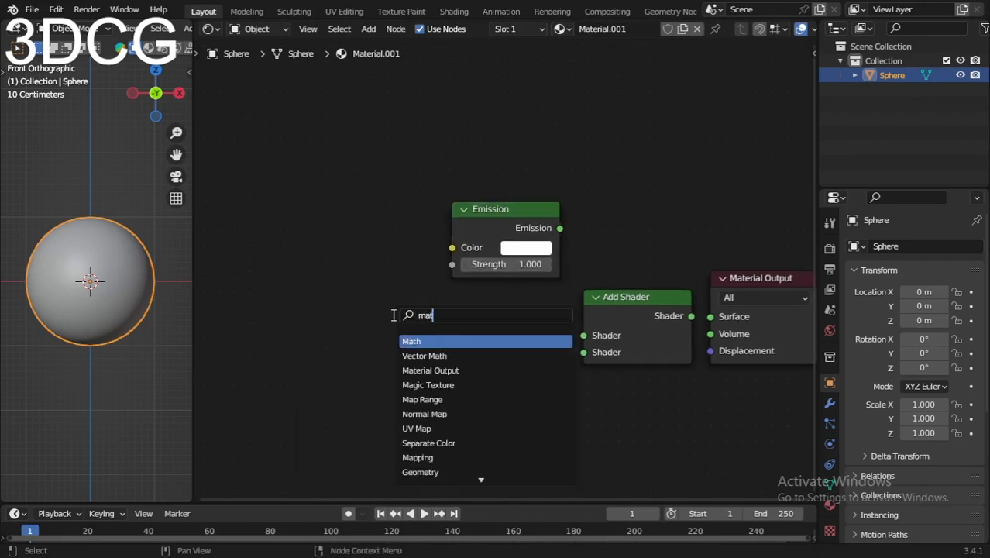
key("Return")
left_click(336, 316)
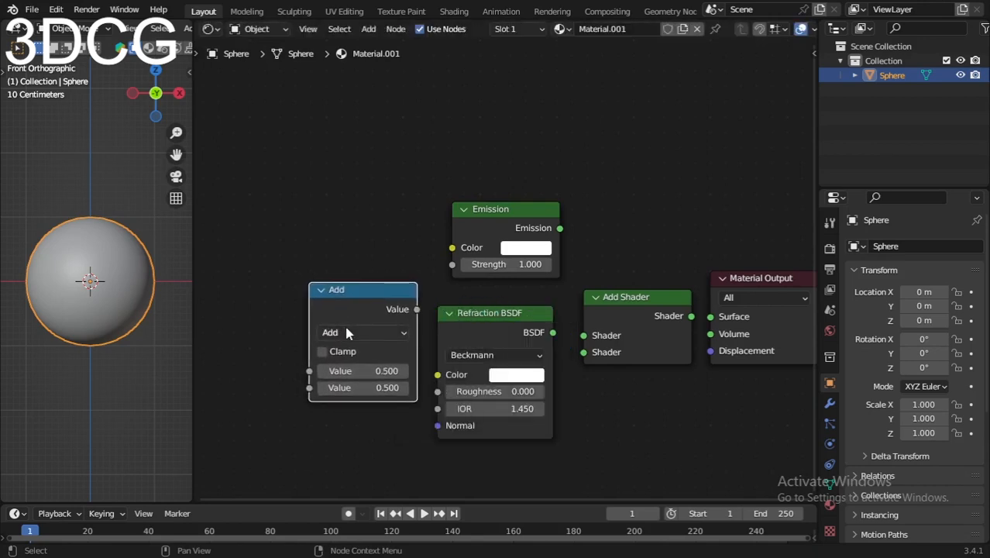
left_click(346, 327)
left_click(360, 231)
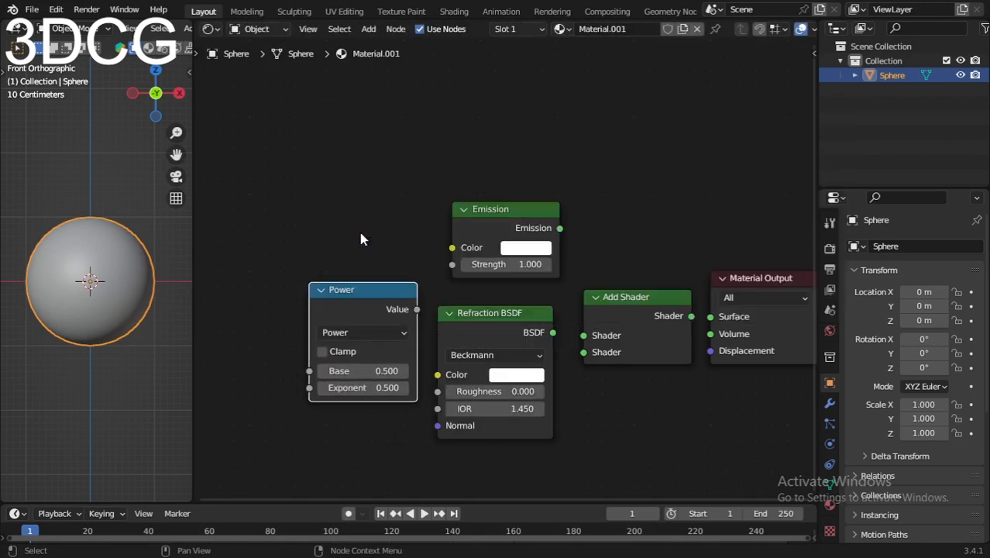
- Add a Mix node to the left of the Power node and set its data type to Color
middle_click_drag(353, 314, 405, 329)
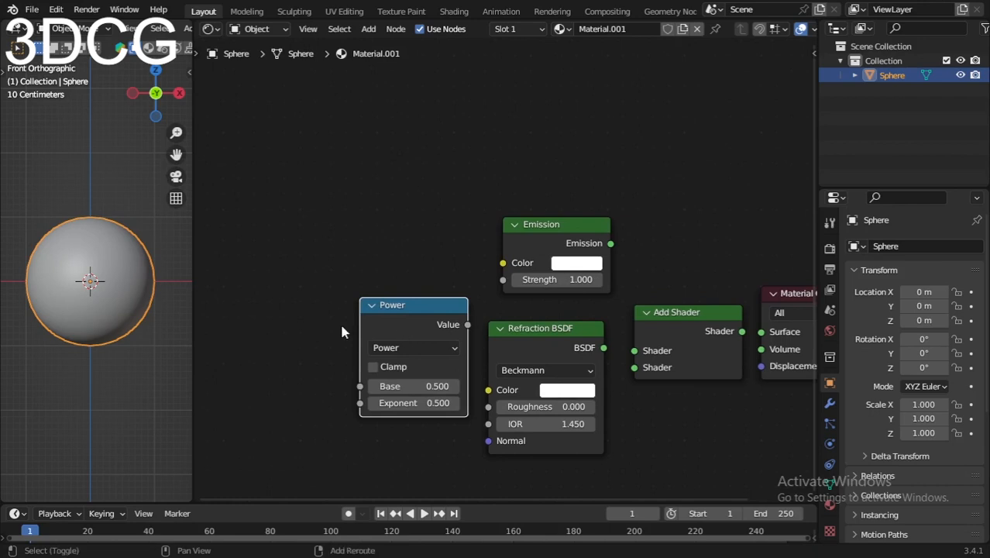
key("shift+a")
type("mix")
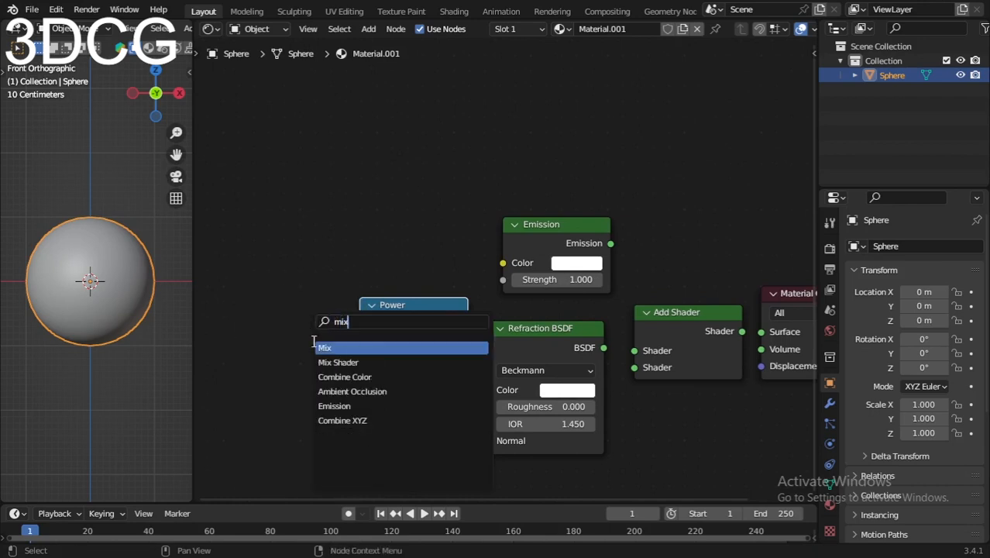
key("Return")
left_click(256, 314)
left_click(304, 305)
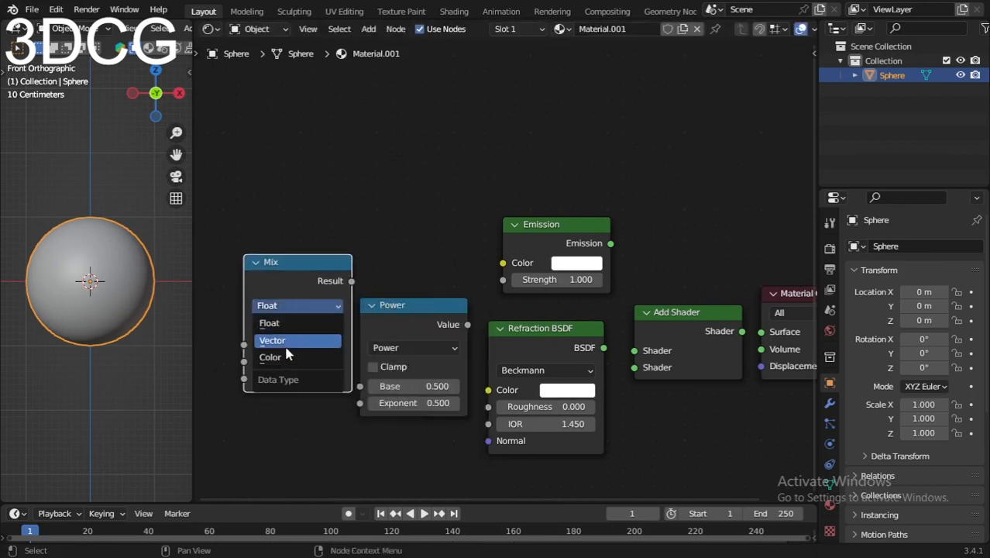
left_click(273, 356)
- Set the color Mix node's blending mode to Add
left_click(282, 321)
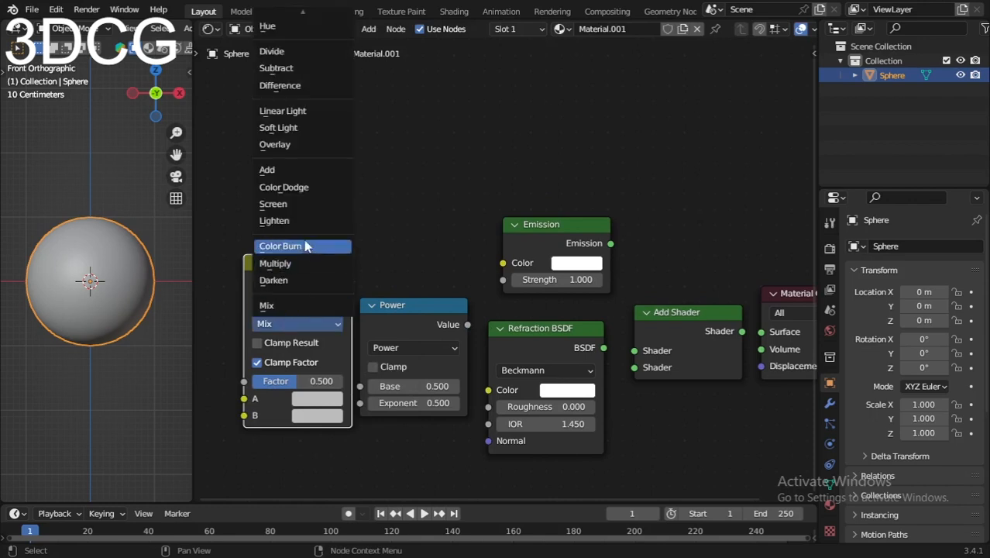
left_click(291, 263)
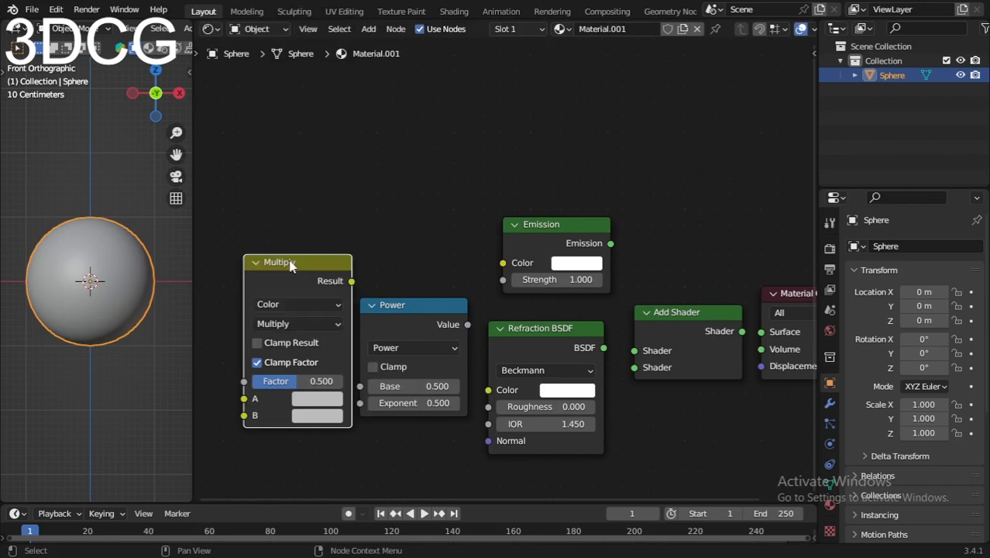
left_click(294, 323)
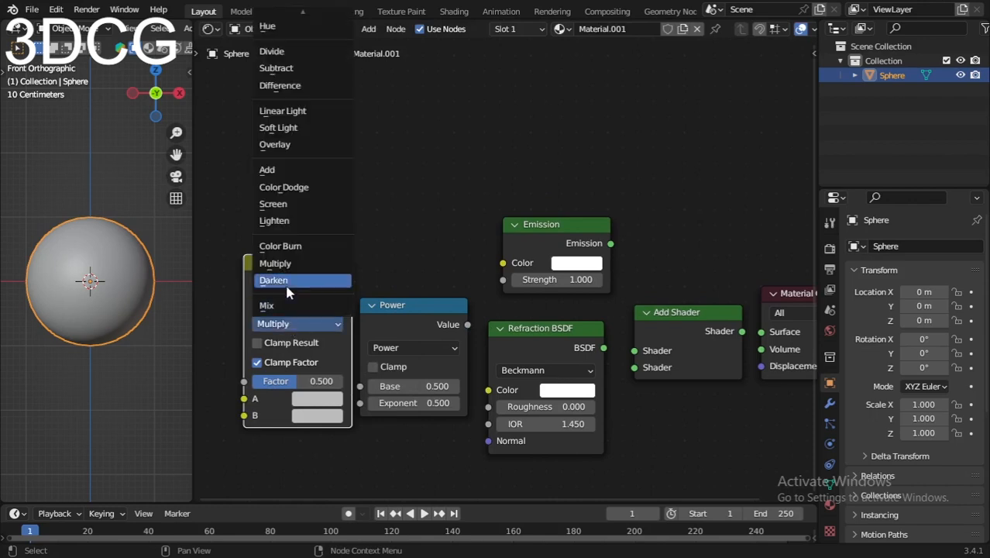
left_click(294, 171)
- Connect the Add Shader node's output to the Surface input of the Material Output
scroll(302, 391, "up", 3)
middle_click_drag(341, 323, 341, 313)
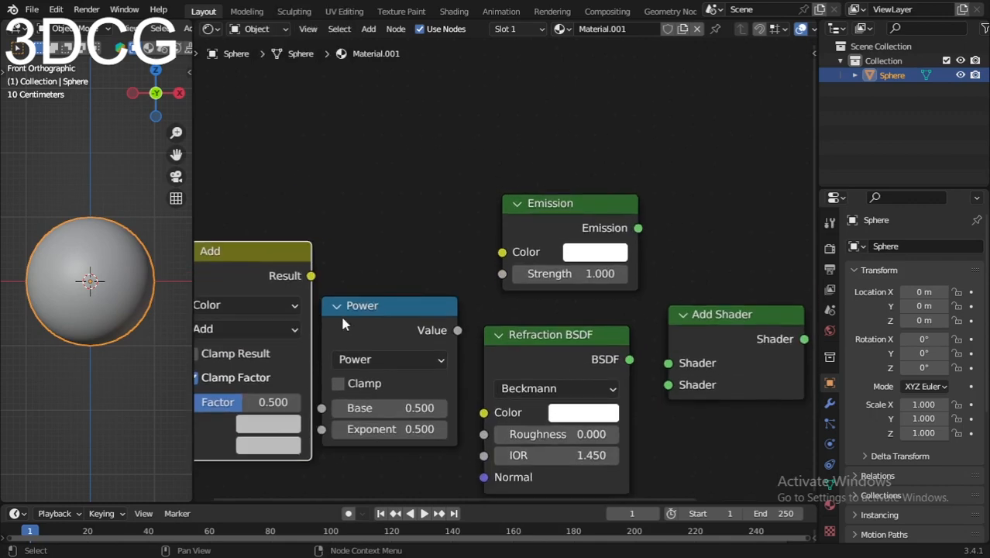
scroll(402, 333, "down", 6)
middle_click_drag(477, 358, 278, 390)
scroll(482, 367, "up", 4)
middle_click_drag(449, 364, 511, 338)
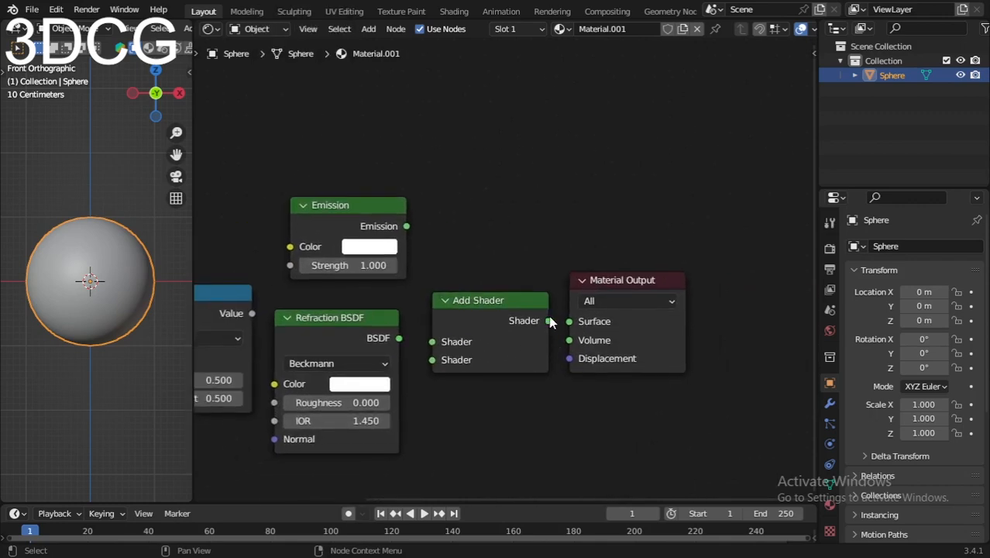
left_click_drag(548, 321, 575, 326)
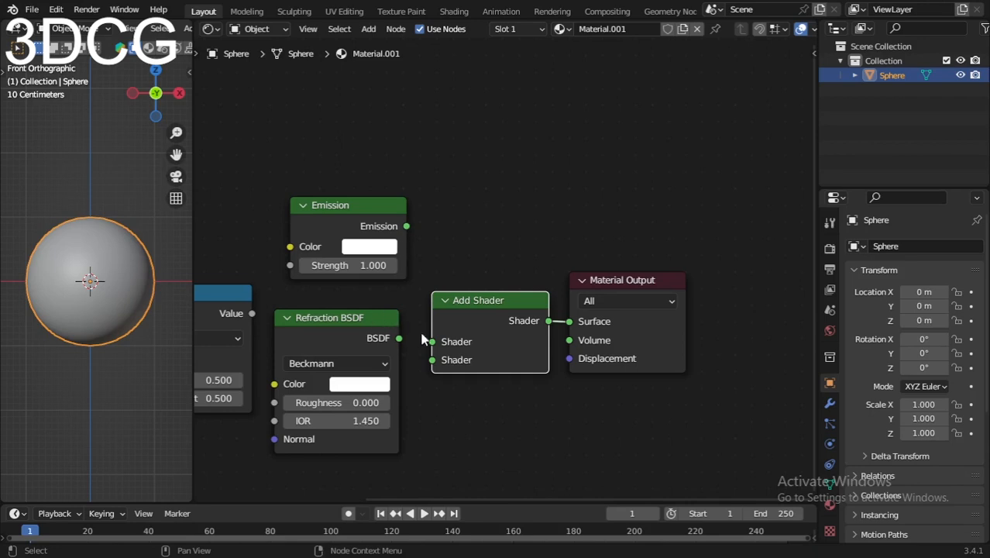
- Connect the Refraction BSDF to the first Shader input of the Add Shader and the Emission to the second
scroll(501, 335, "down", 1)
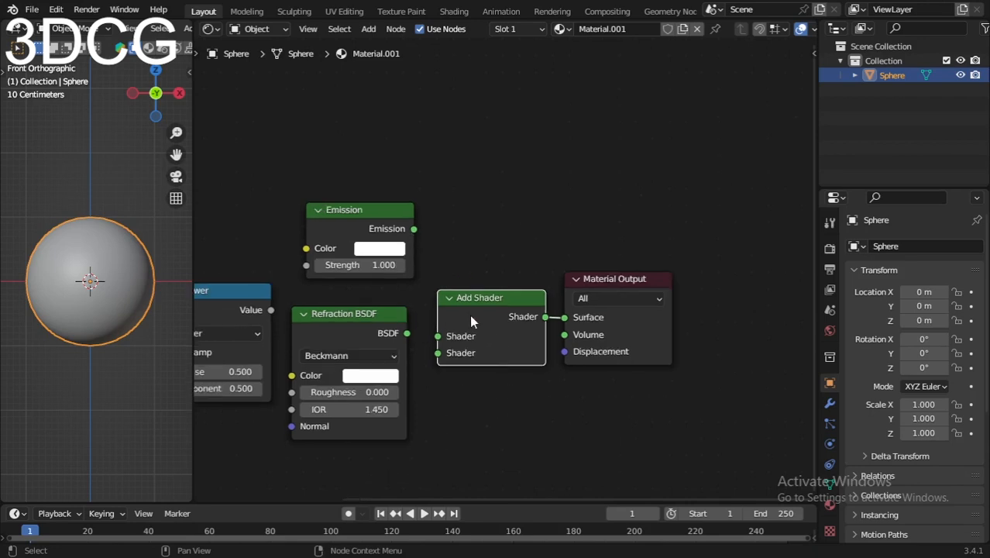
middle_click_drag(481, 318, 494, 318)
left_click_drag(360, 224, 345, 224)
left_click_drag(416, 229, 450, 334)
scroll(405, 396, "up", 2)
middle_click_drag(405, 396, 481, 369)
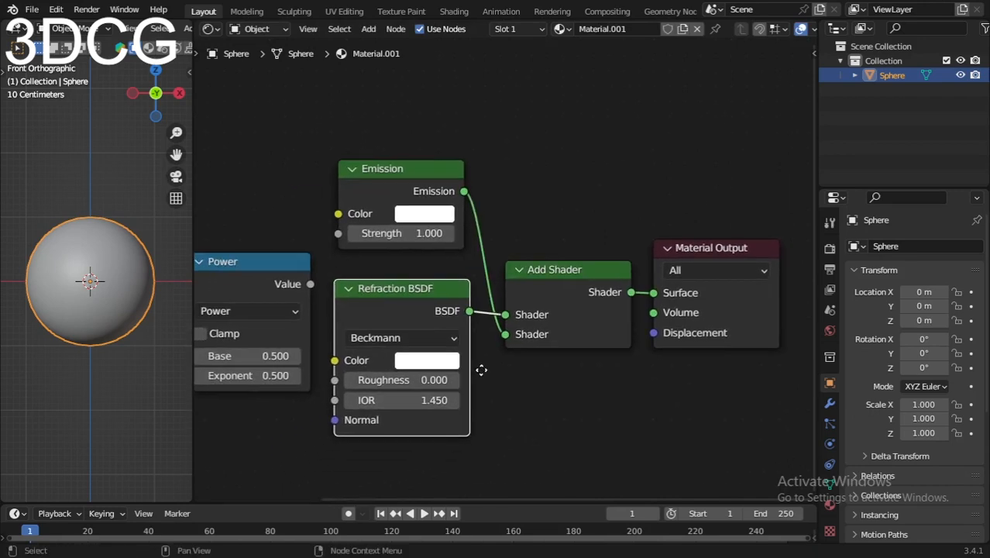
- Set the Refraction BSDF's distribution to Sharp
left_click(392, 340)
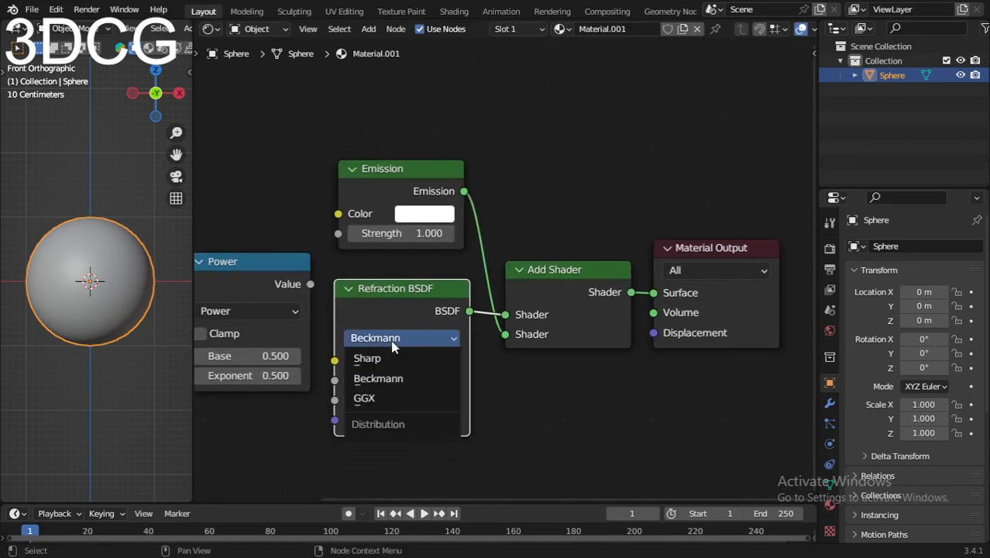
left_click(367, 357)
scroll(461, 421, "up", 2)
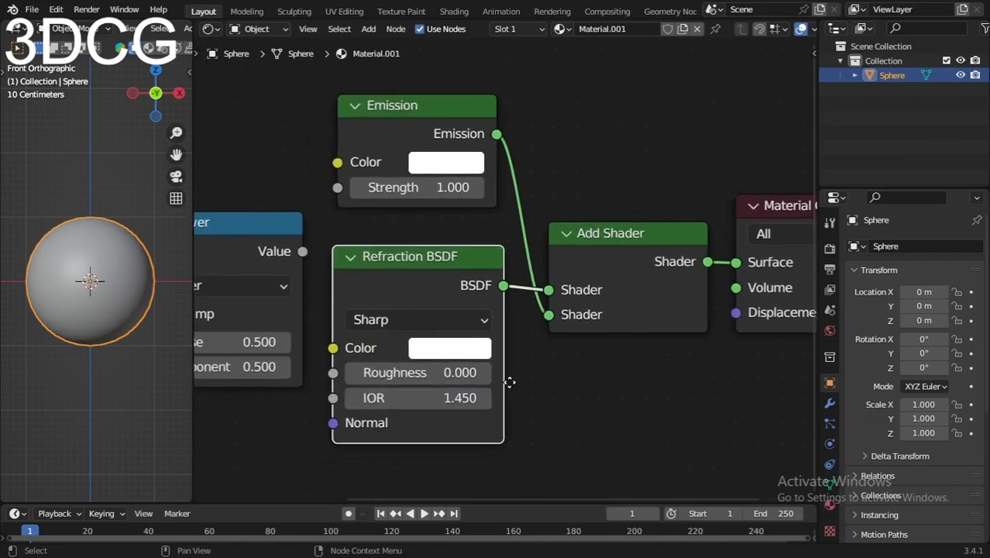
scroll(229, 343, "down", 2)
- Line up the Power node beside the Refraction BSDF and connect its Value output to the IOR input
left_click(370, 268)
scroll(370, 267, "down", 2)
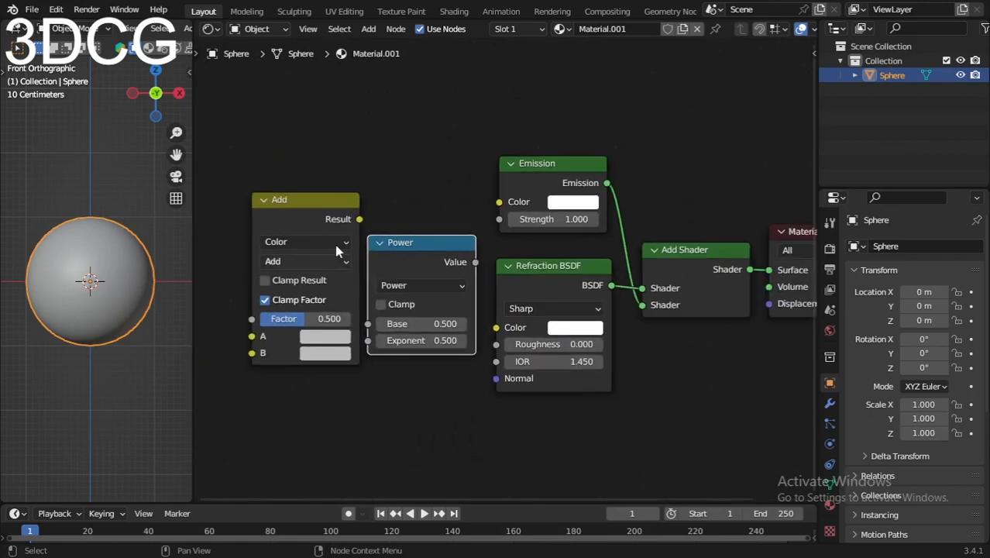
left_click_drag(288, 163, 425, 323)
left_click(422, 285)
left_click_drag(410, 250, 413, 282)
left_click_drag(480, 284, 491, 361)
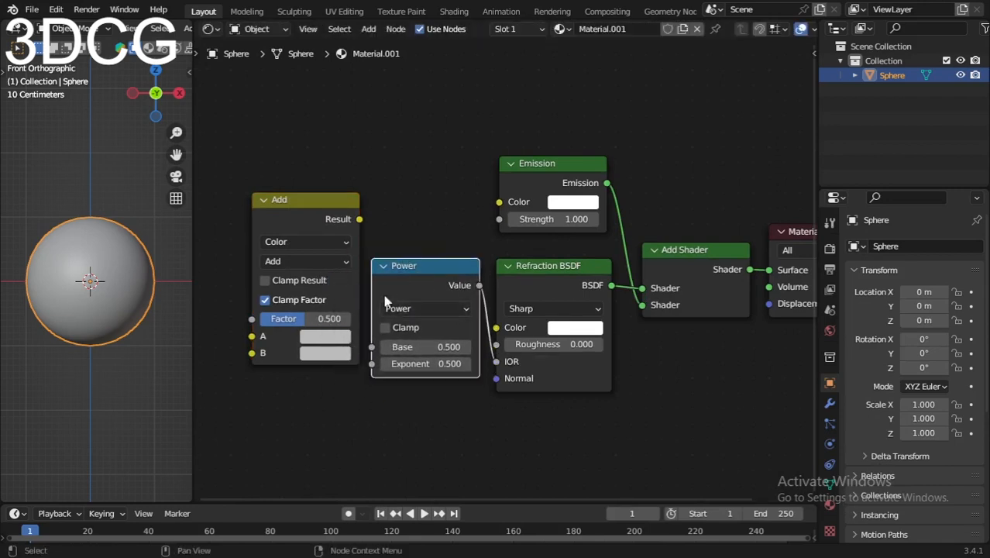
- Space out the color Add and Power nodes and connect the Add node's Result to the Power node's Base
left_click(305, 213)
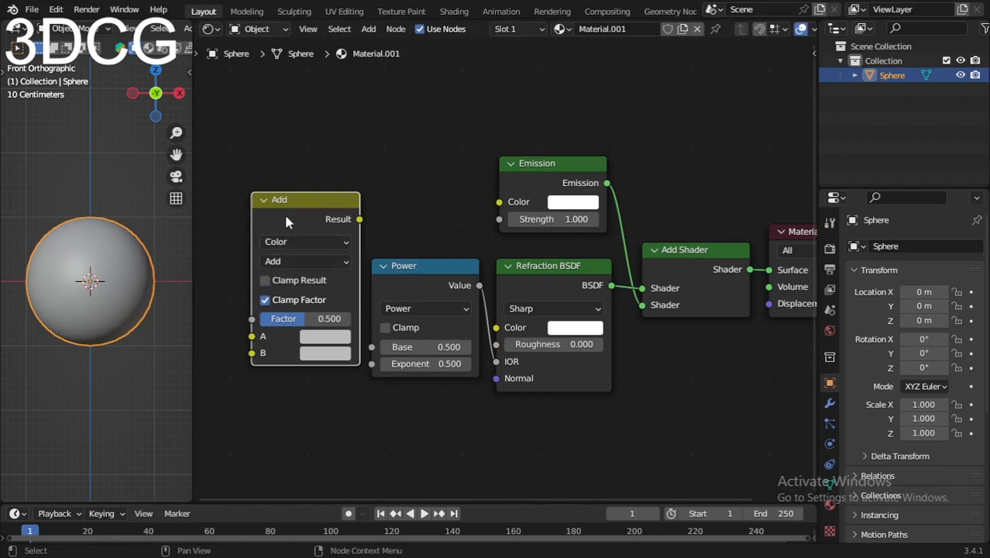
left_click_drag(287, 223, 251, 285)
left_click_drag(436, 283, 417, 288)
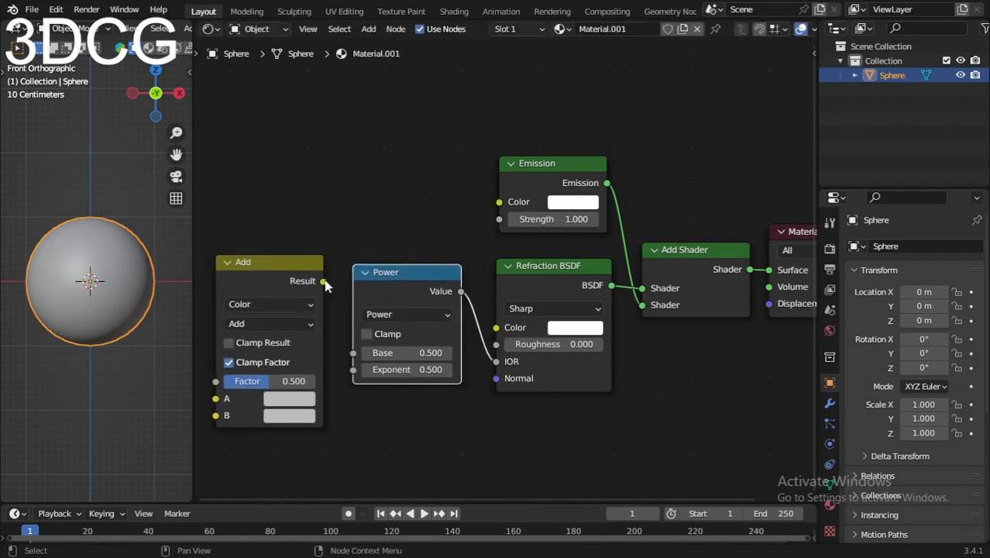
left_click_drag(325, 282, 353, 352)
- Set the Power node's Exponent to 1.600 and the color Add node's Factor to 1.000
scroll(396, 315, "up", 2)
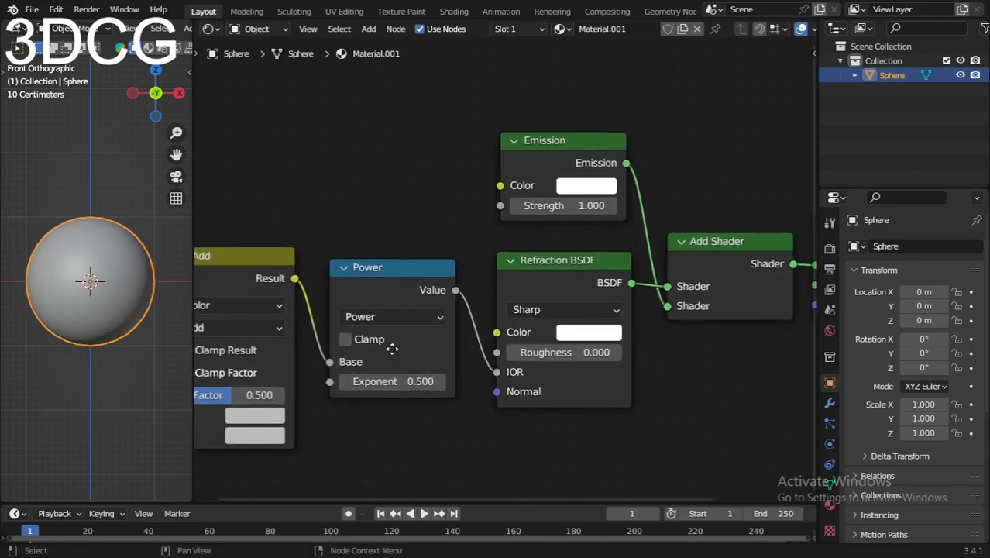
scroll(573, 221, "up", 1)
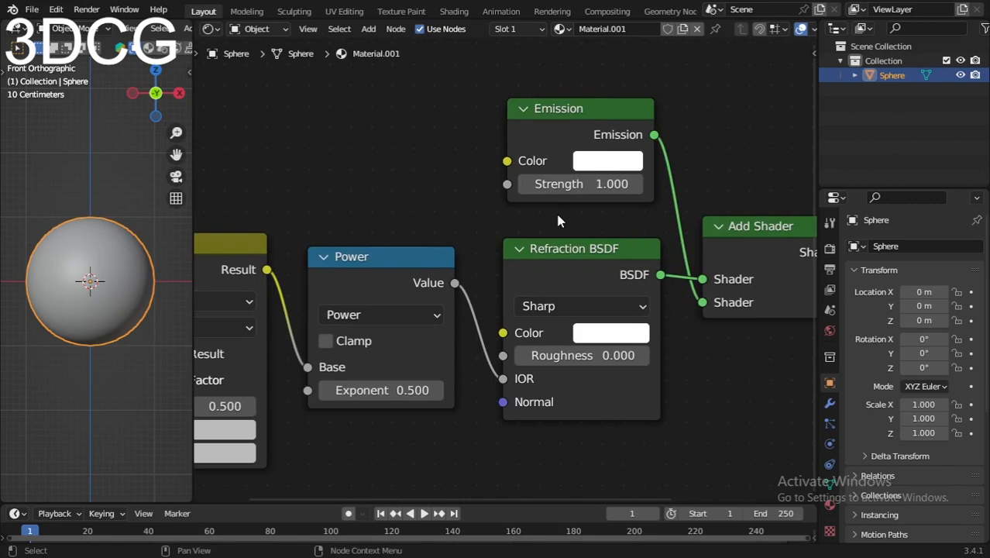
scroll(551, 341, "down", 1)
middle_click_drag(534, 431, 533, 377)
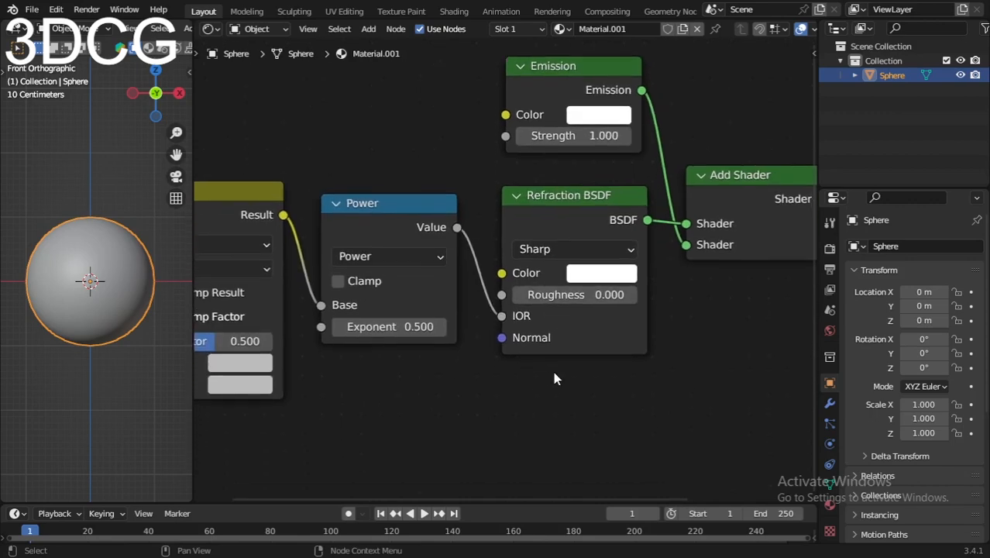
scroll(458, 407, "up", 2)
middle_click_drag(425, 396, 573, 399)
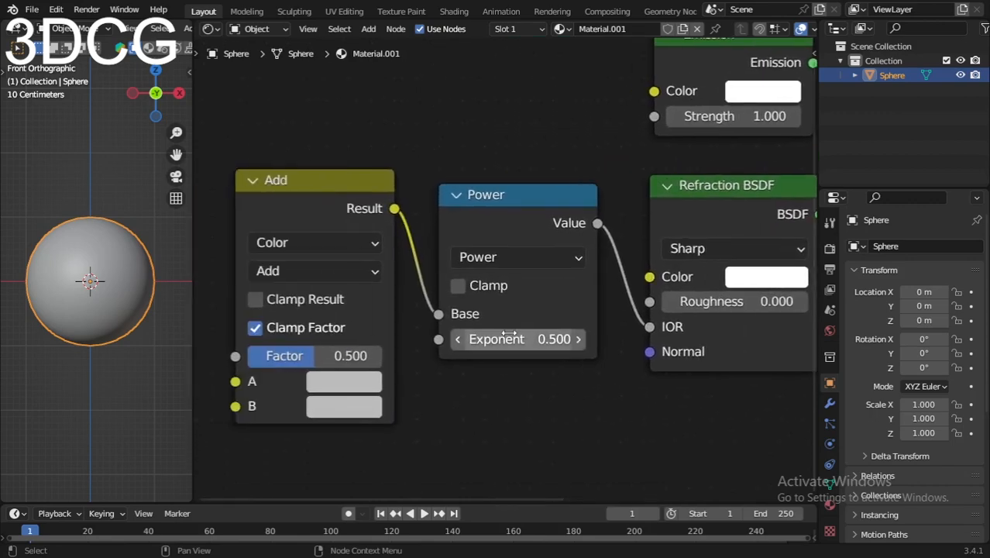
left_click_drag(517, 339, 500, 339)
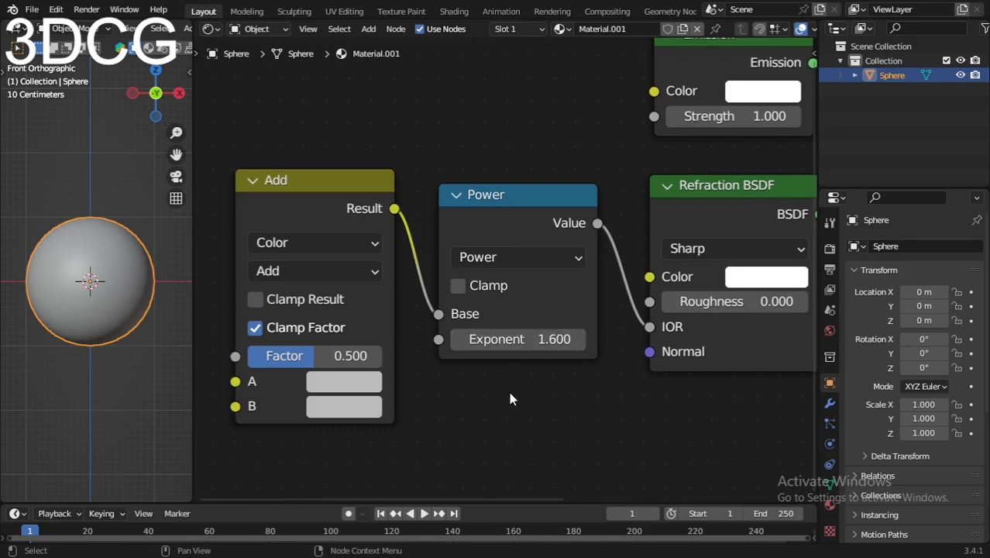
middle_click_drag(508, 391, 579, 384)
left_click_drag(408, 350, 476, 363)
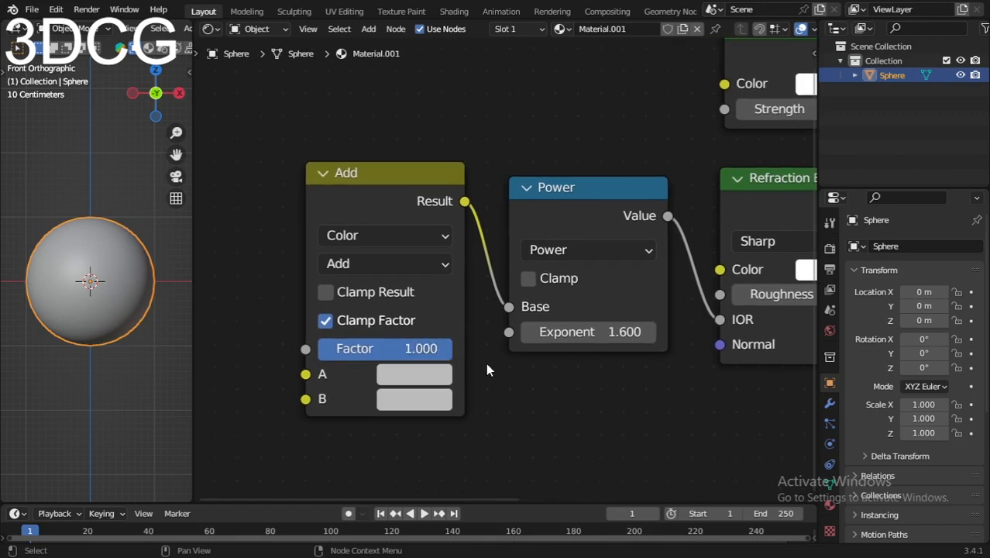
- Add a ColorRamp node in the empty area above and beside the color Add node
scroll(525, 375, "down", 1)
middle_click_drag(526, 376, 548, 314)
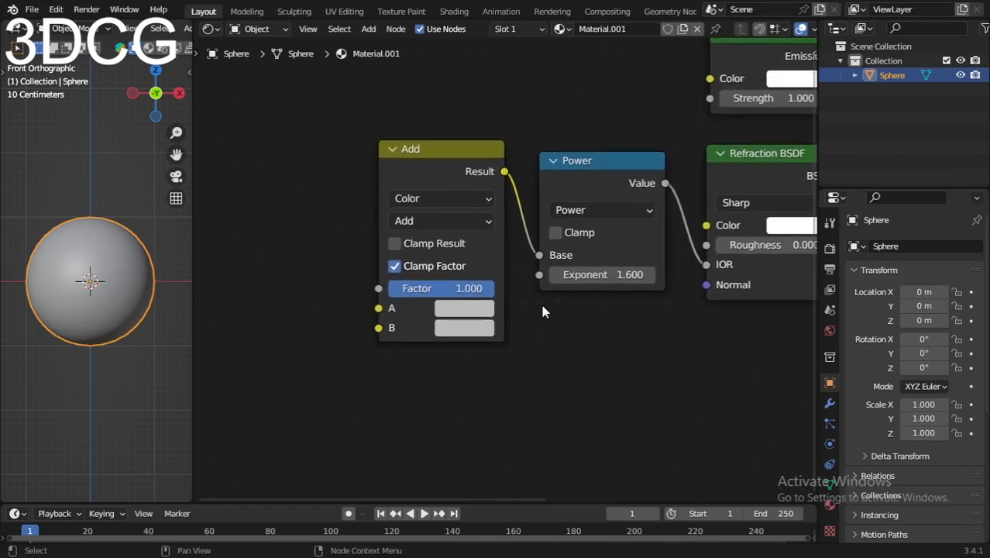
middle_click_drag(479, 247, 494, 284)
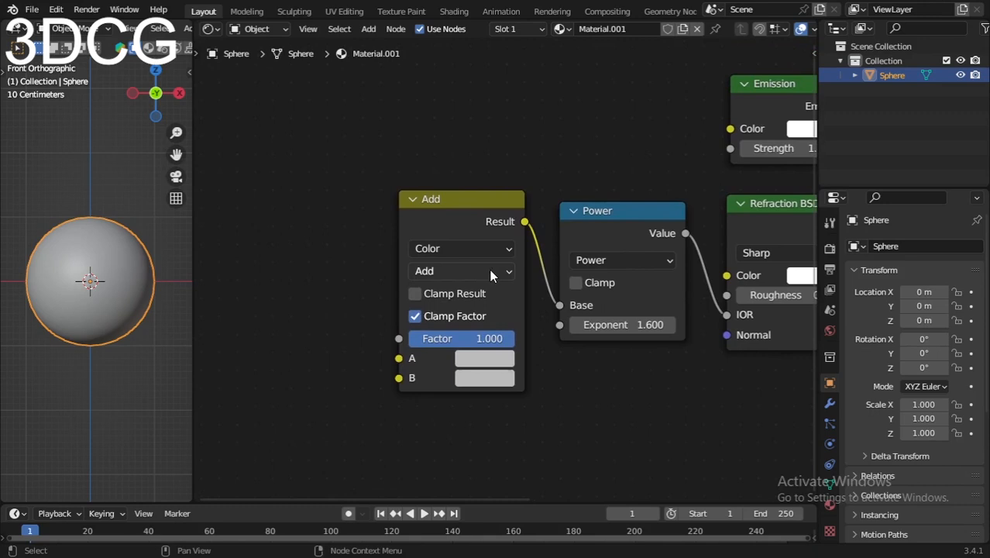
scroll(337, 151, "down", 2)
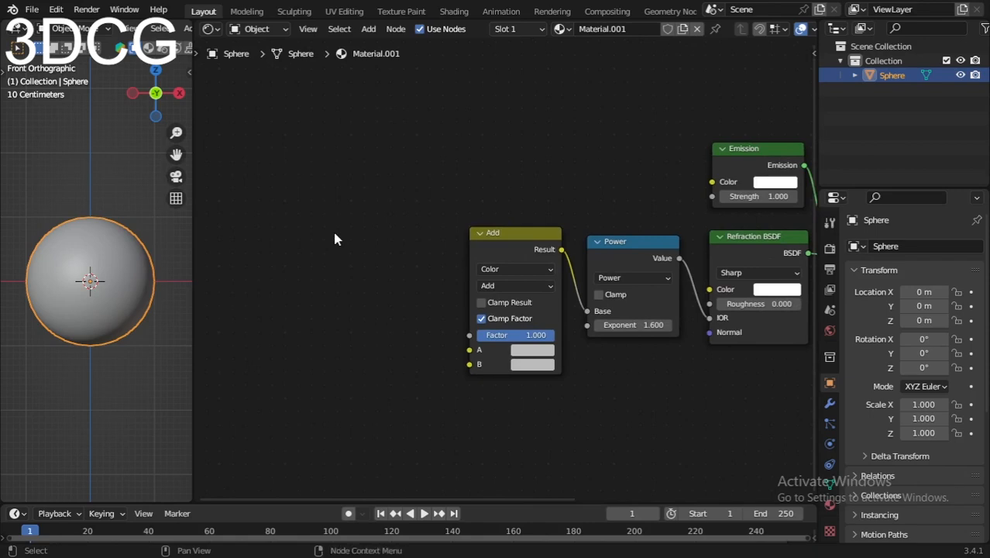
key("shift+a")
type("s")
type("color")
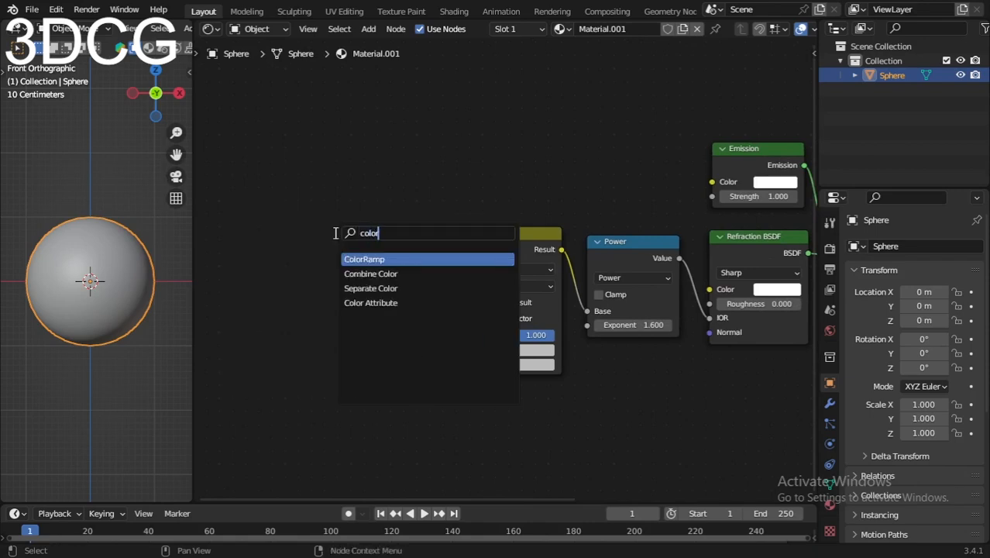
key("Return")
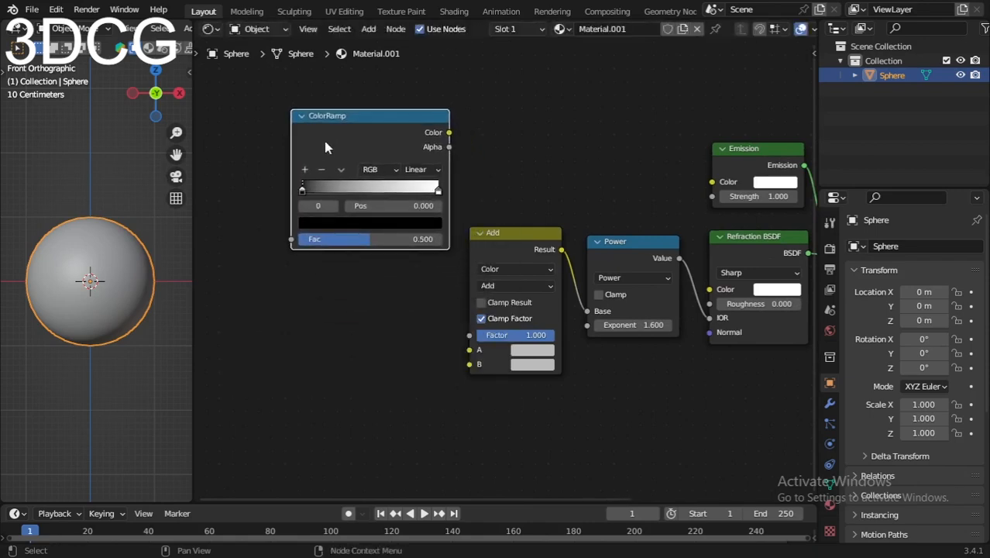
left_click(324, 155)
- Duplicate the ColorRamp node and line up the copy below the original, beside the color Add node
key("shift+d")
left_click(315, 315)
left_click_drag(340, 147, 326, 144)
left_click_drag(377, 319, 371, 310)
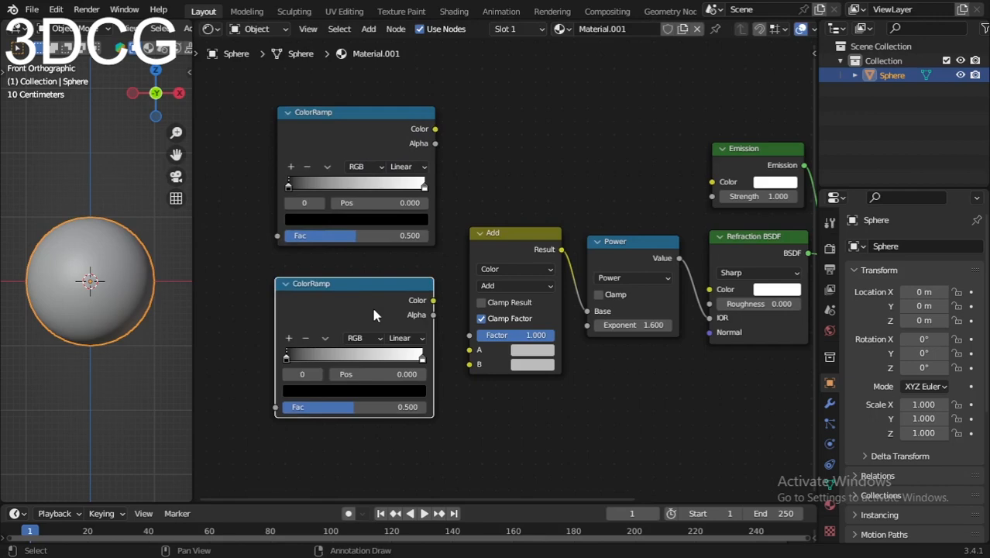
- Delete the upper ColorRamp's black stop and add a new stop at position 0.000
scroll(411, 202, "up", 5)
middle_click_drag(415, 186, 539, 334)
scroll(519, 336, "up", 3)
middle_click_drag(469, 339, 467, 340)
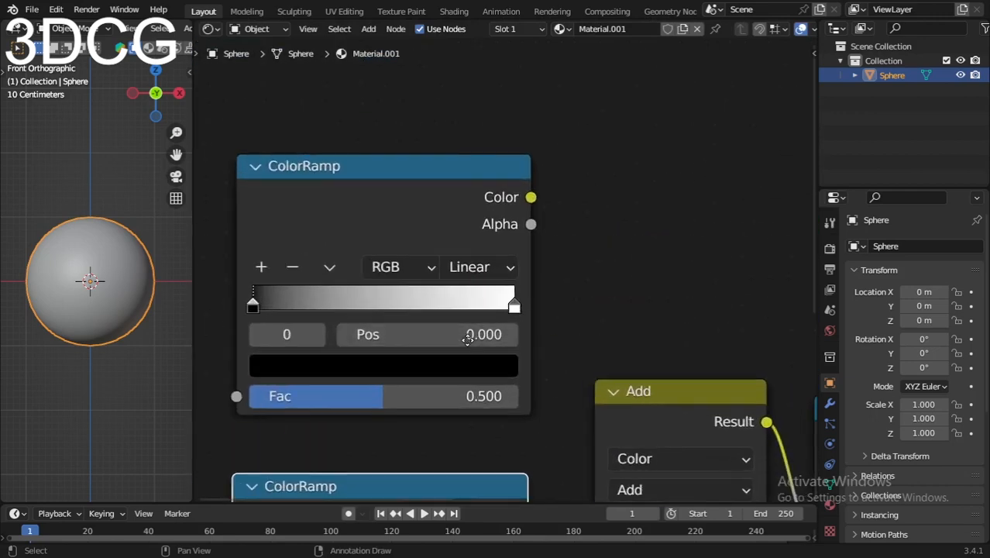
scroll(467, 339, "up", 2)
left_click(270, 222)
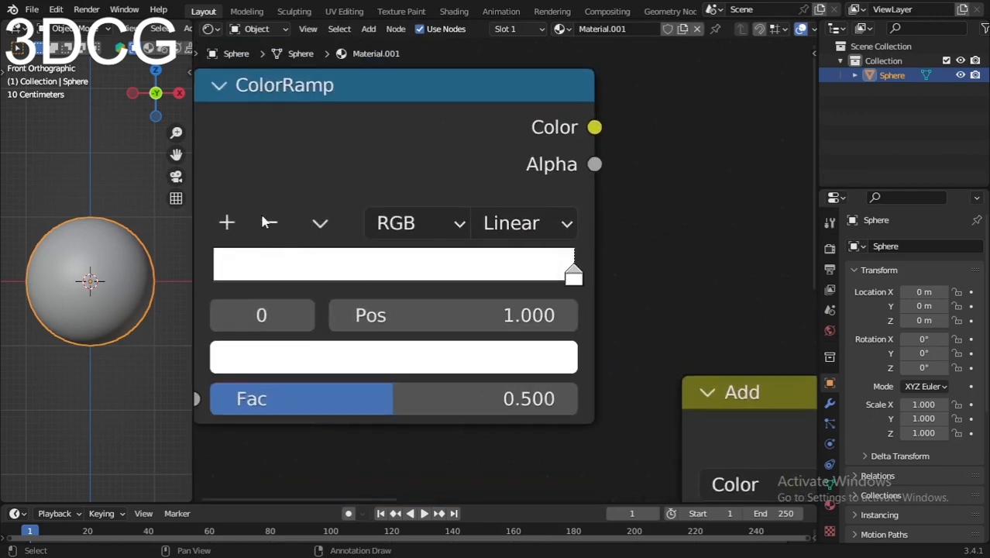
scroll(271, 256, "down", 4)
middle_click_drag(302, 276, 326, 295)
scroll(335, 275, "up", 1)
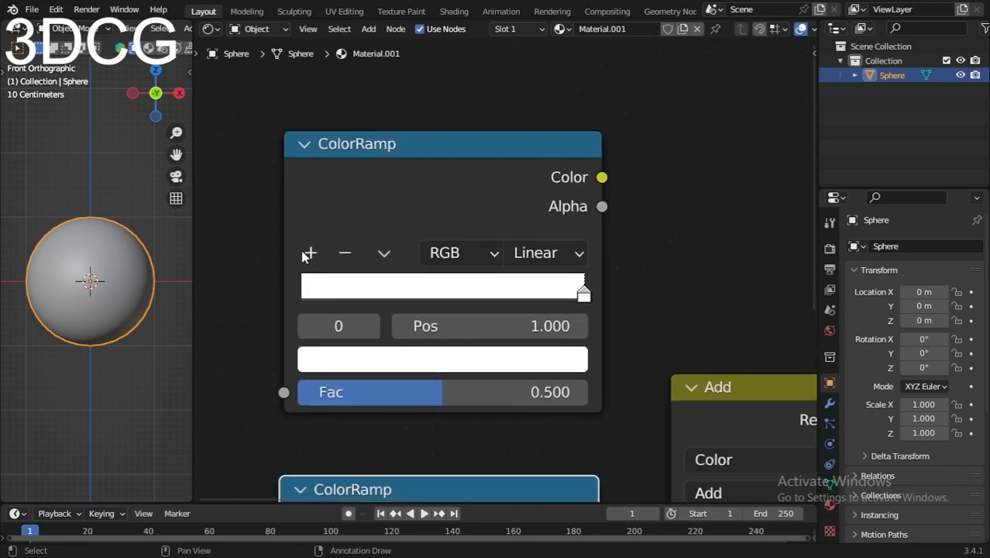
left_click(308, 254)
left_click_drag(442, 295, 244, 285)
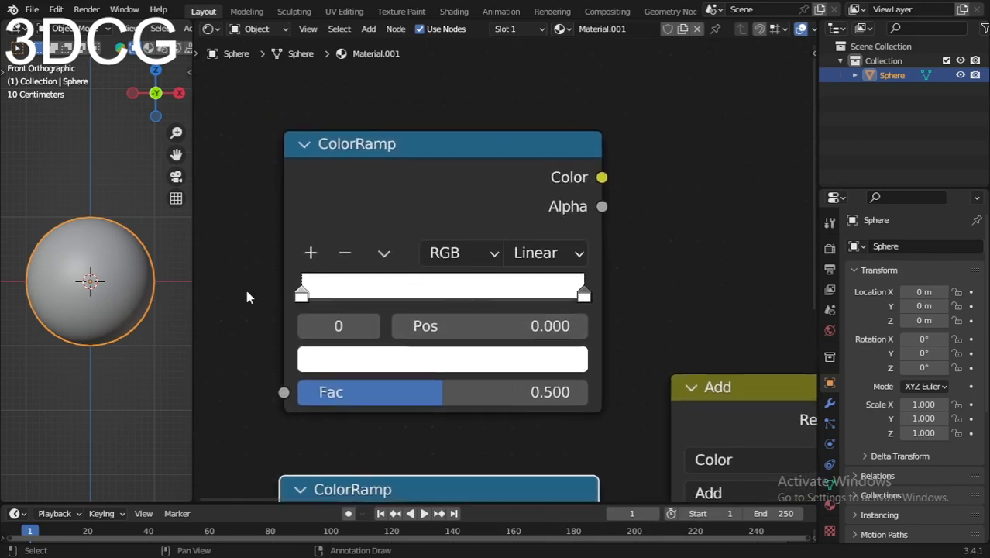
- Set the color of the upper ColorRamp's stop at position 0.000 to black
scroll(435, 308, "up", 2)
left_click(380, 375)
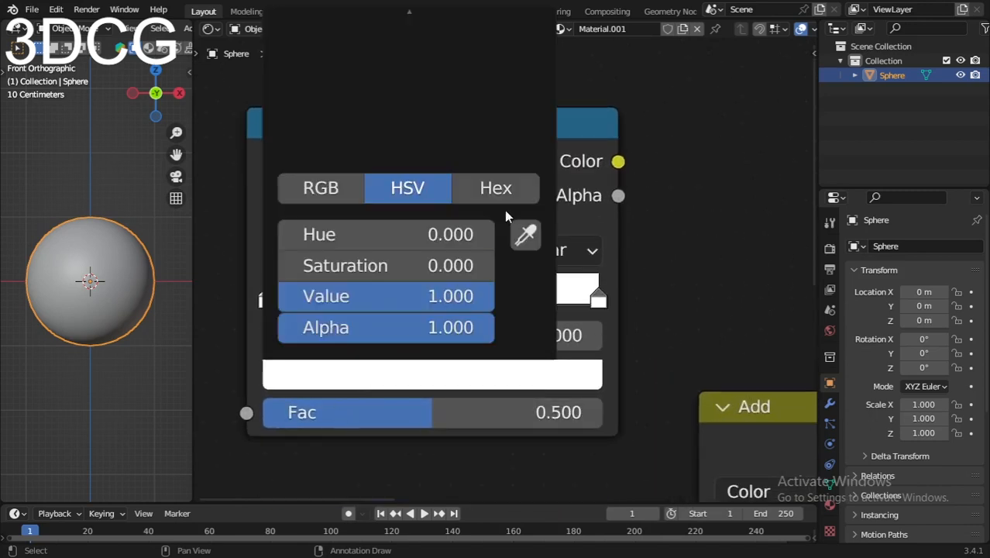
scroll(658, 309, "down", 4)
middle_click_drag(597, 328, 579, 375)
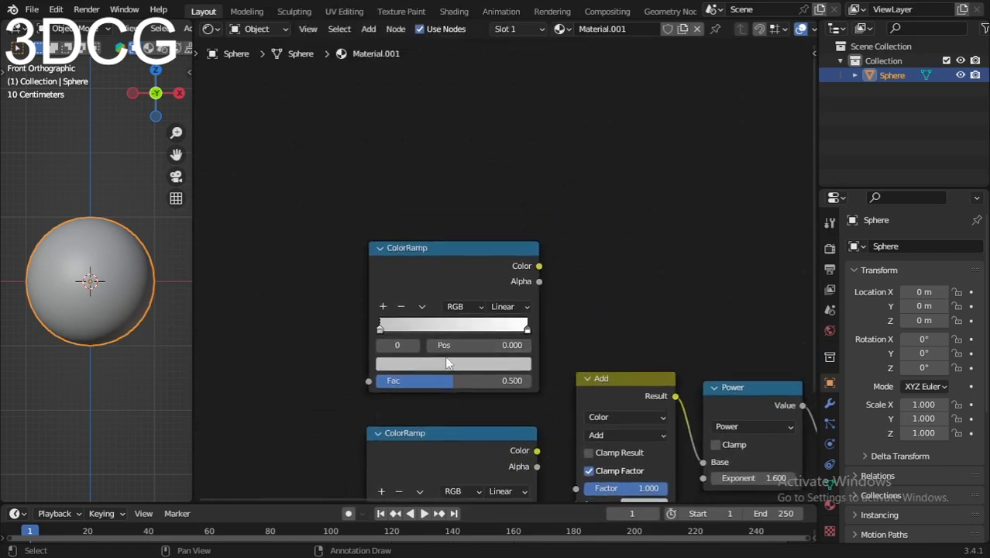
left_click(448, 362)
left_click_drag(499, 184, 519, 261)
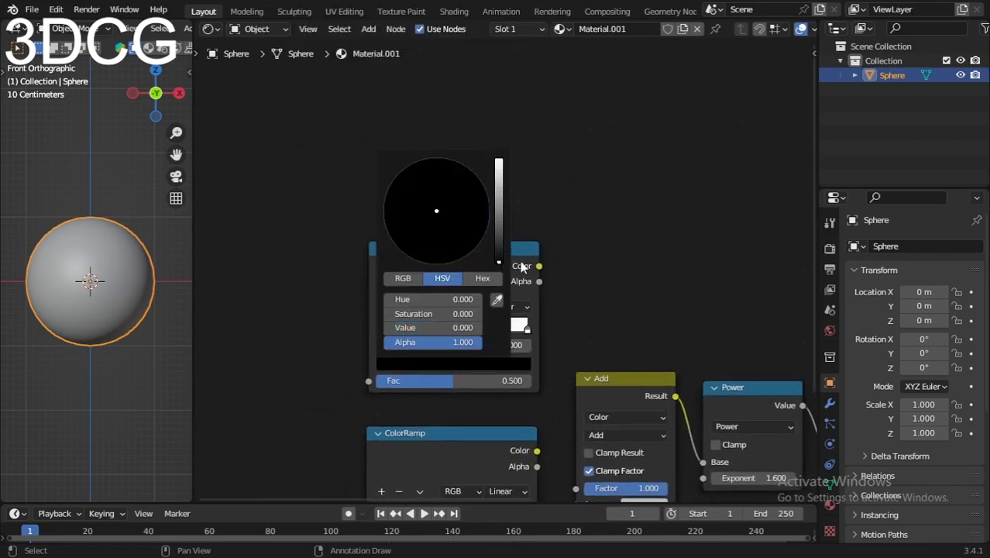
- Flip the upper ColorRamp so the gradient runs from white to black
scroll(534, 329, "up", 3)
left_click(398, 318)
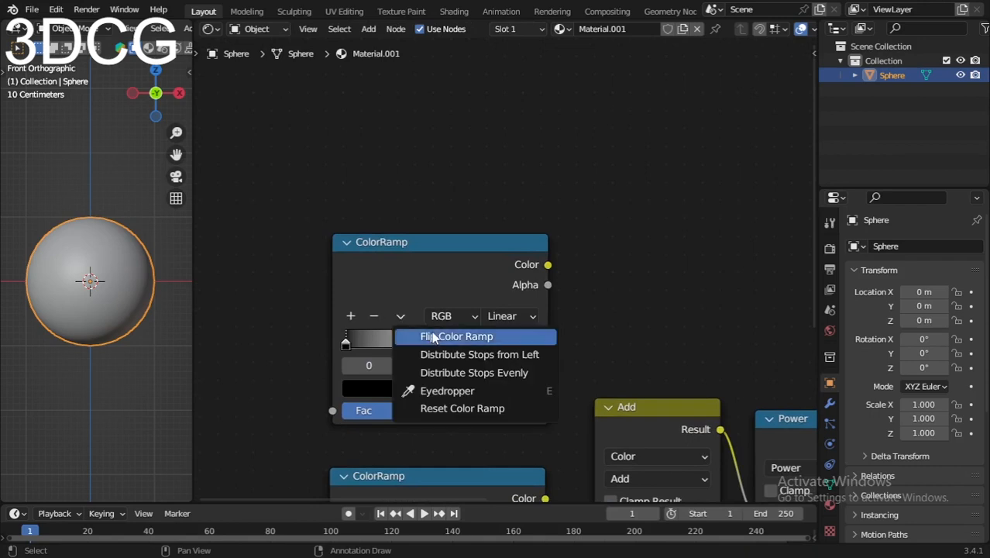
left_click(422, 336)
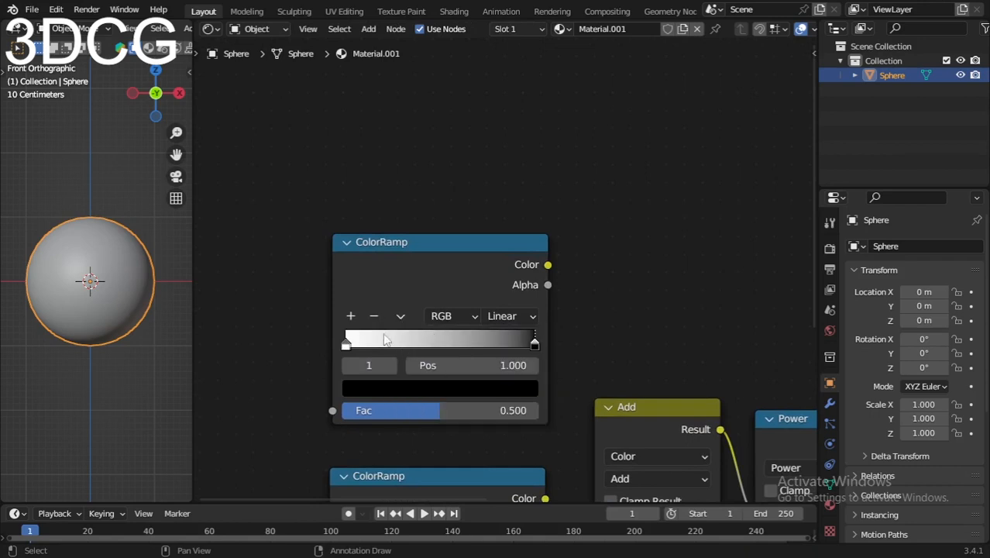
- Add a middle stop at position 0.500 to the upper ColorRamp and color it dark orange
left_click(351, 315)
left_click(449, 388)
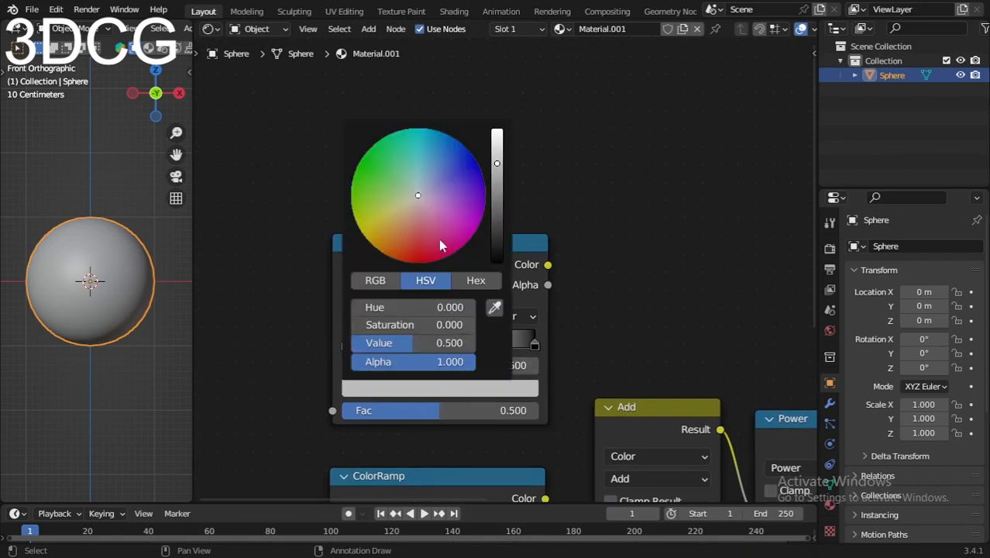
mouse_move(401, 252)
left_mouse_down()
mouse_move(395, 259)
mouse_move(375, 240)
mouse_move(386, 248)
left_mouse_up()
scroll(460, 313, "up", 2)
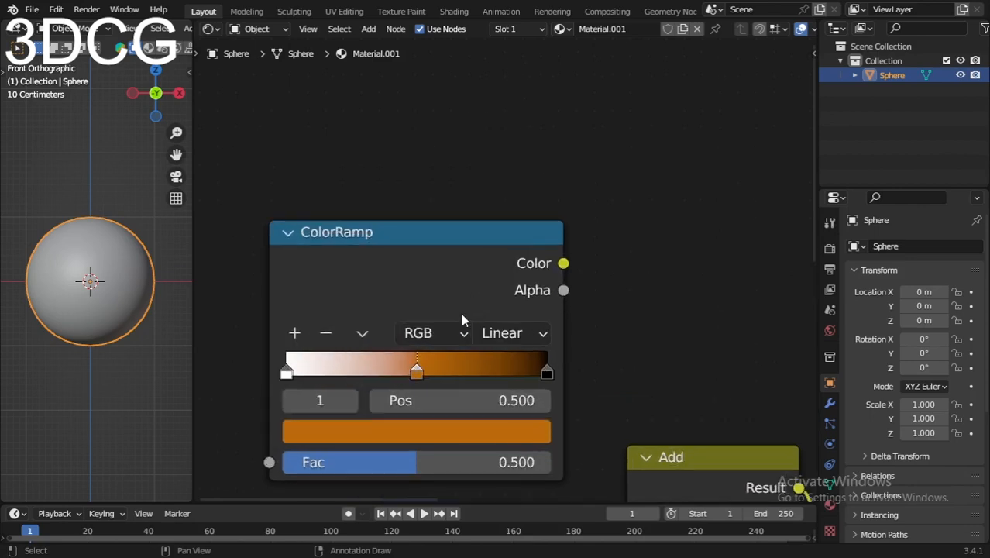
- Add a lighter orange stop at position 0.250 and move the dark orange stop to position 0.282
middle_click_drag(462, 314, 491, 279)
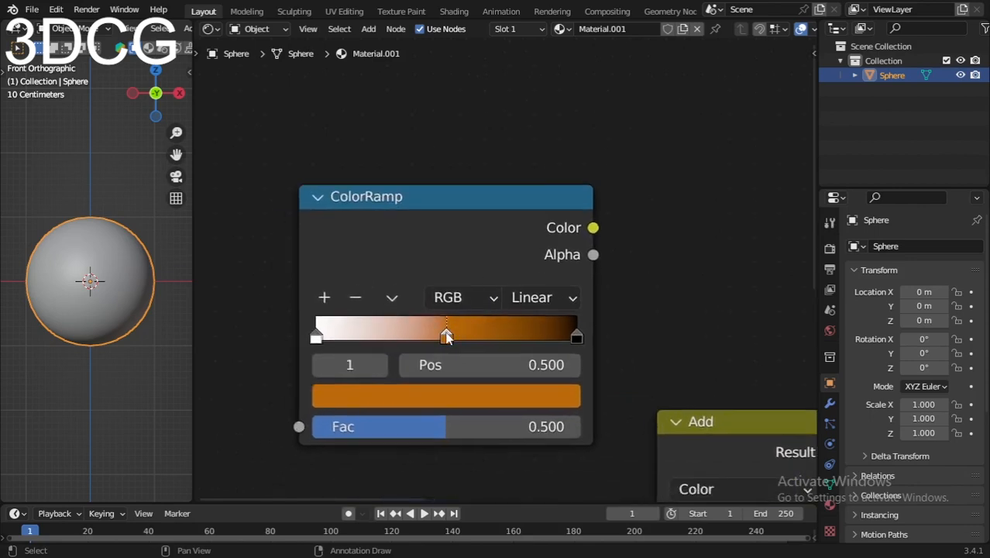
left_click(325, 299)
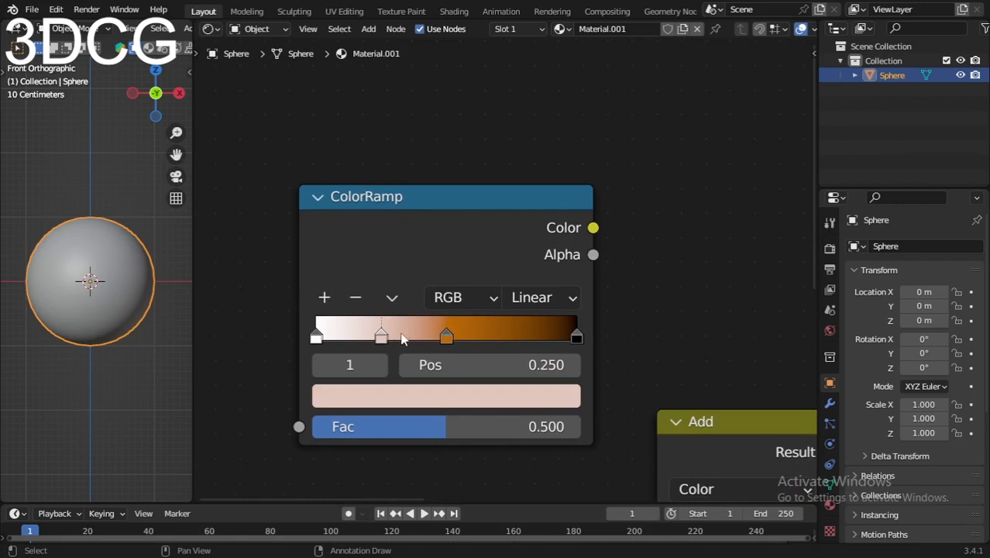
left_click(397, 396)
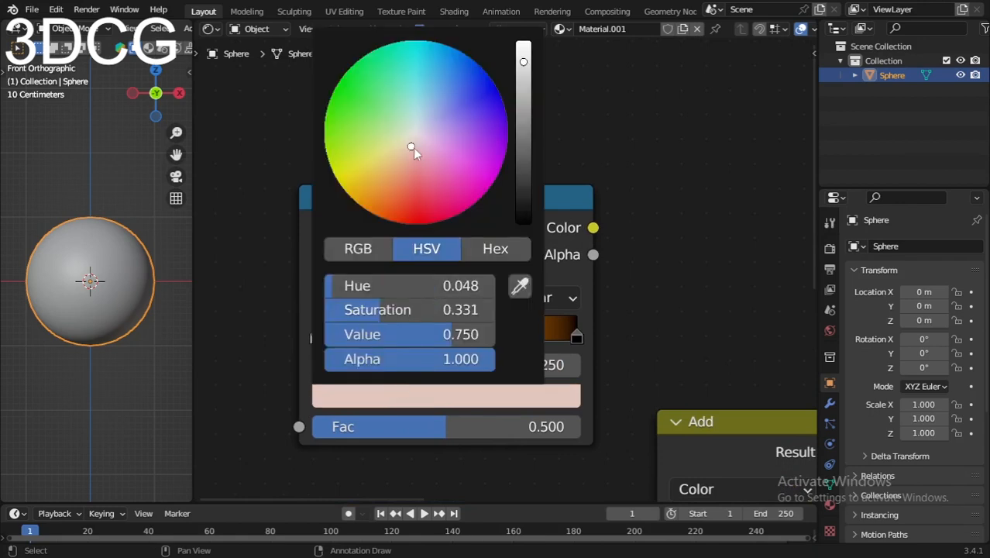
mouse_move(412, 147)
left_mouse_down()
mouse_move(374, 207)
mouse_move(381, 202)
left_mouse_up()
scroll(479, 352, "up", 3)
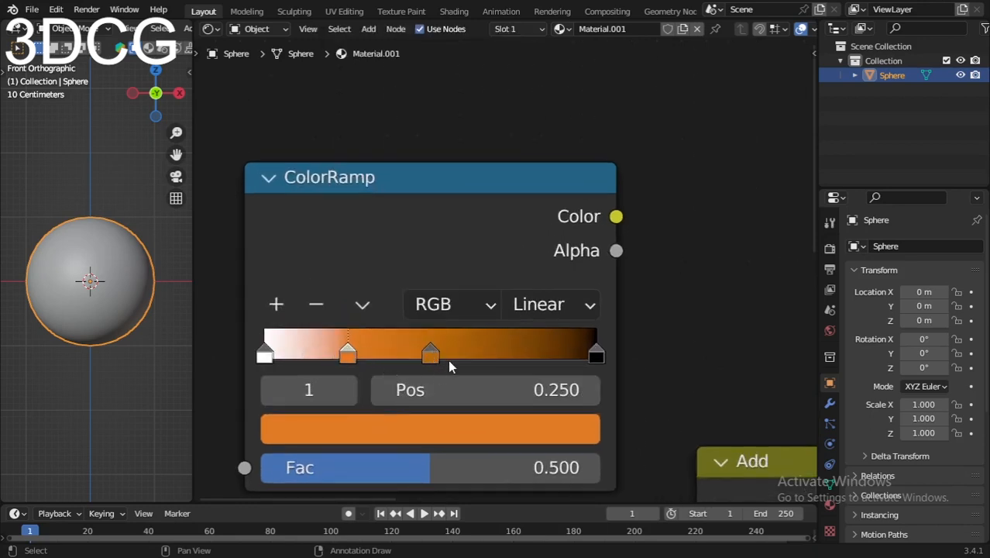
left_click_drag(431, 355, 356, 362)
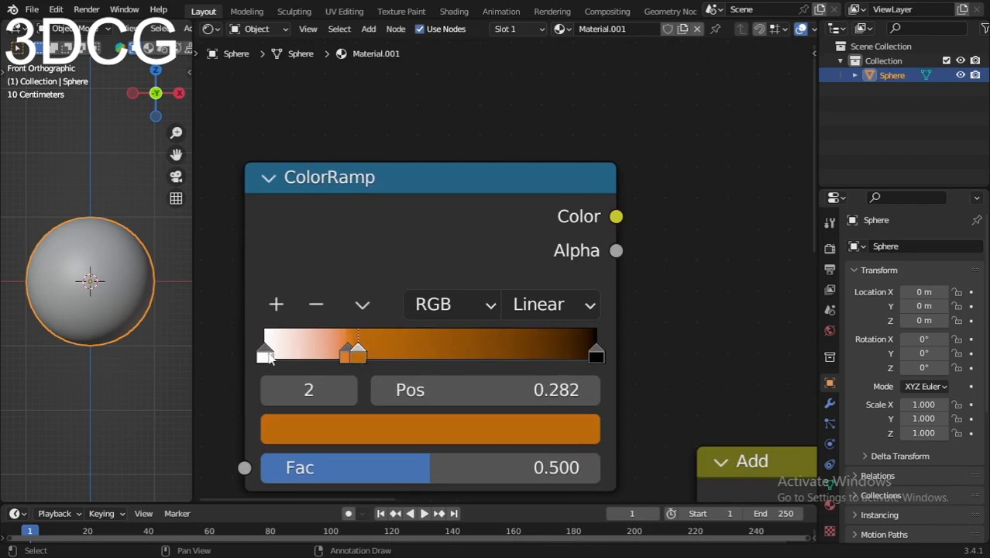
- Change the upper ColorRamp's white first stop to black and move it to position 0.218
left_click(266, 355)
left_click(367, 436)
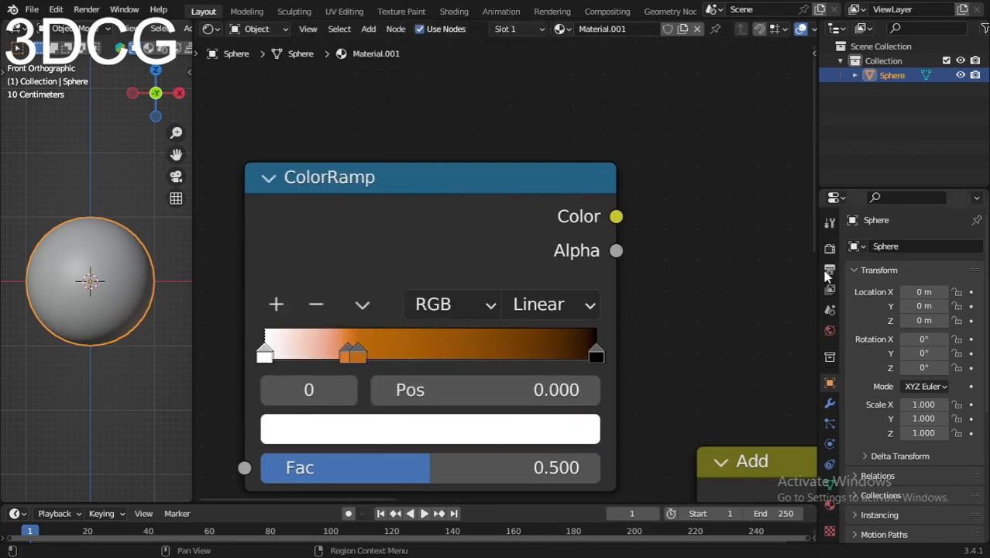
scroll(747, 274, "down", 4)
left_click(525, 343)
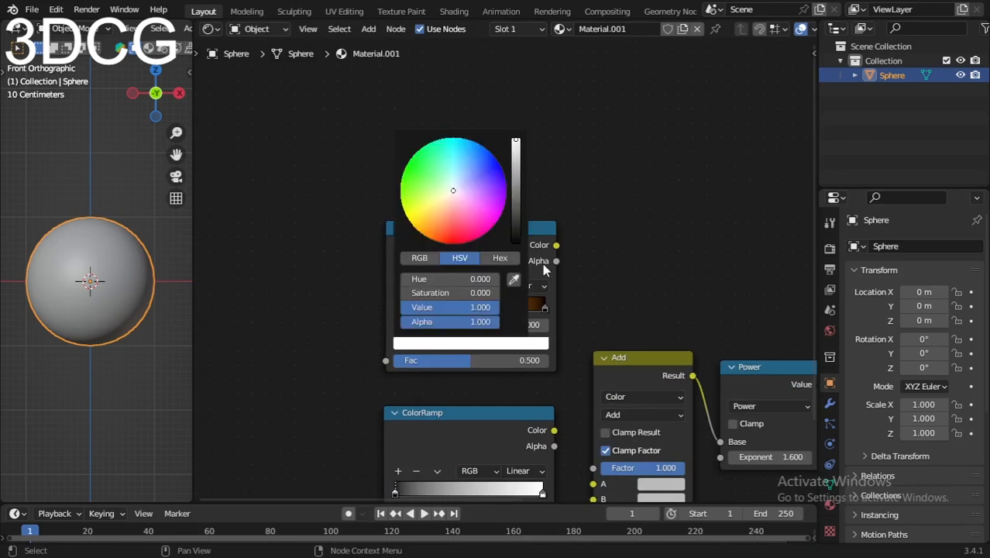
left_click_drag(515, 147, 515, 240)
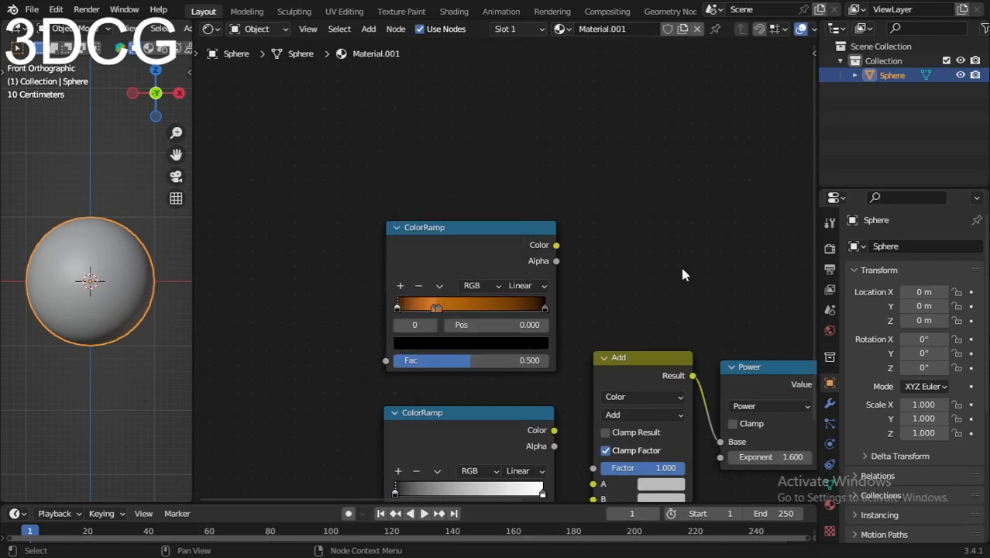
scroll(541, 304, "up", 3)
scroll(541, 303, "up", 2)
left_click_drag(240, 360, 326, 388)
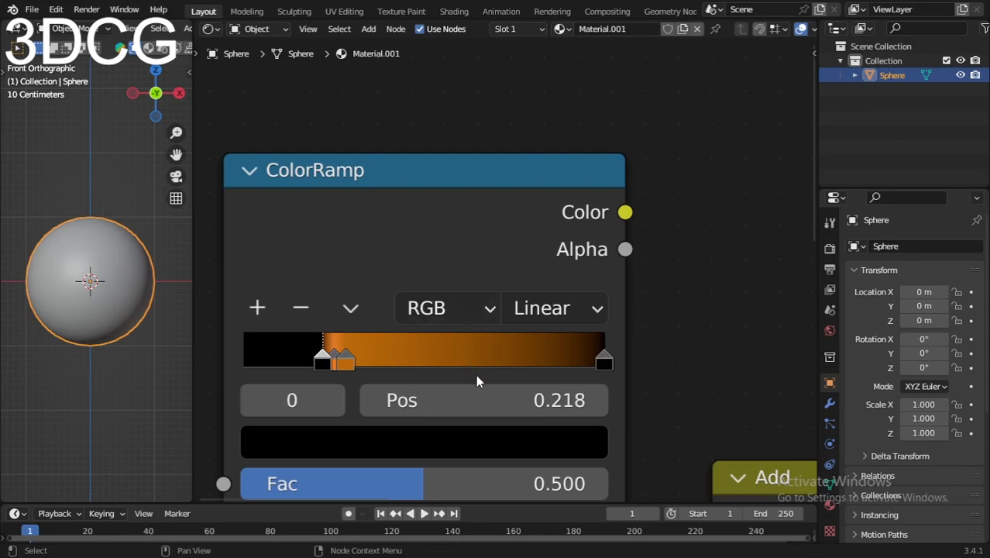
- Move the upper ColorRamp's black and orange stops closer together, with the dark orange stop at position 0.273
middle_click_drag(476, 376, 589, 282)
scroll(469, 285, "down", 6)
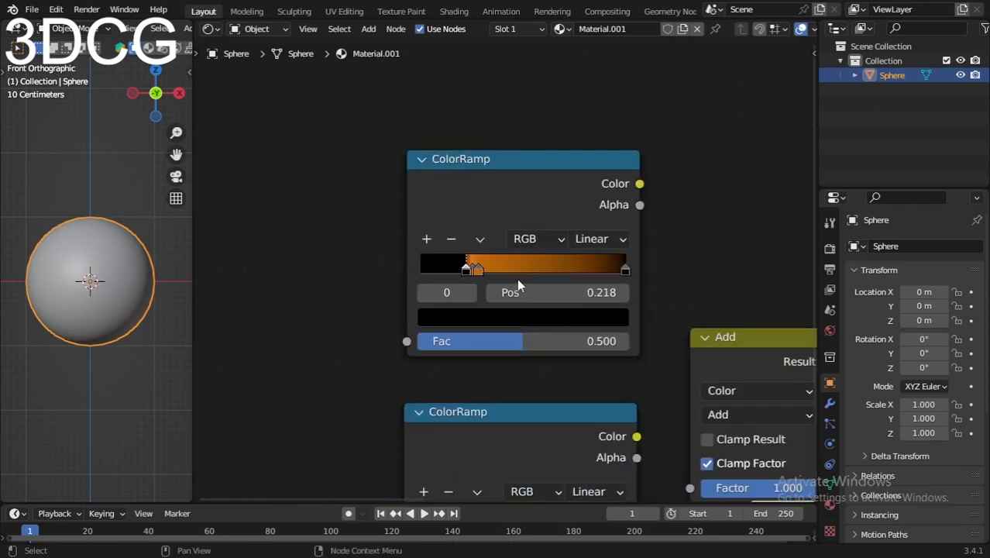
scroll(508, 273, "up", 2)
left_click(463, 269)
left_click(453, 269)
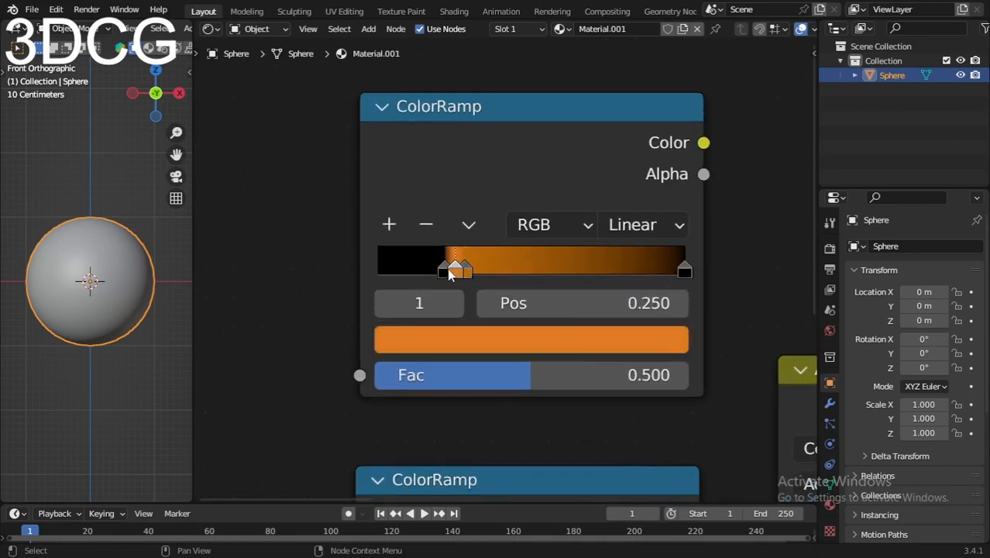
left_click_drag(445, 271, 465, 277)
left_click(454, 269)
left_click(463, 269)
scroll(534, 307, "down", 4)
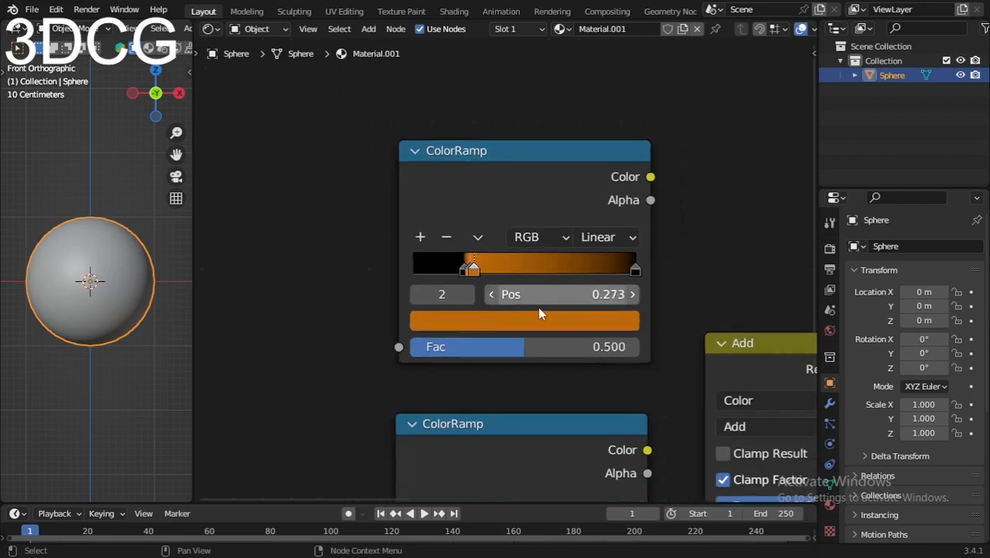
- Set the upper ColorRamp's interpolation to B-Spline and move its last black stop to position 0.573
middle_click_drag(566, 312, 509, 322)
scroll(508, 319, "up", 3)
left_click(543, 243)
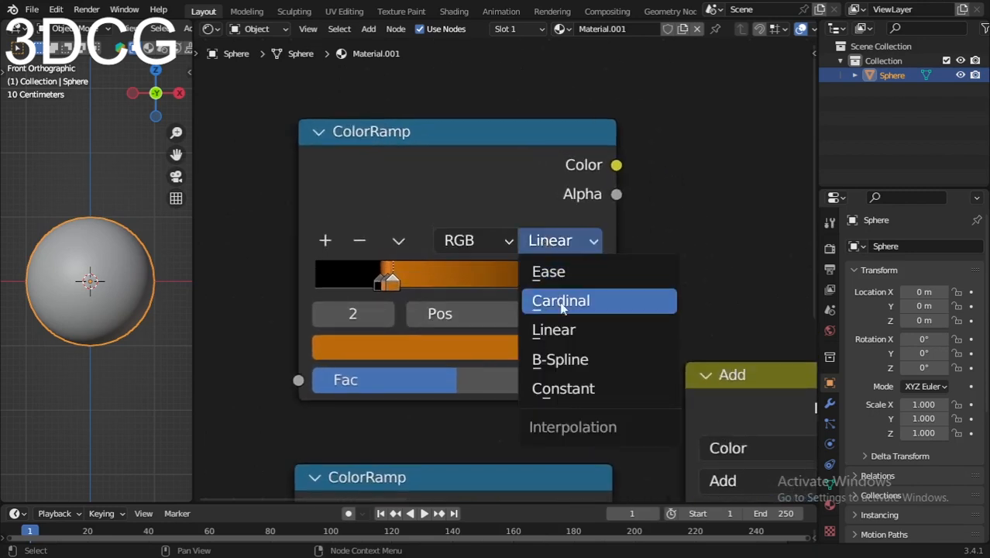
left_click(563, 356)
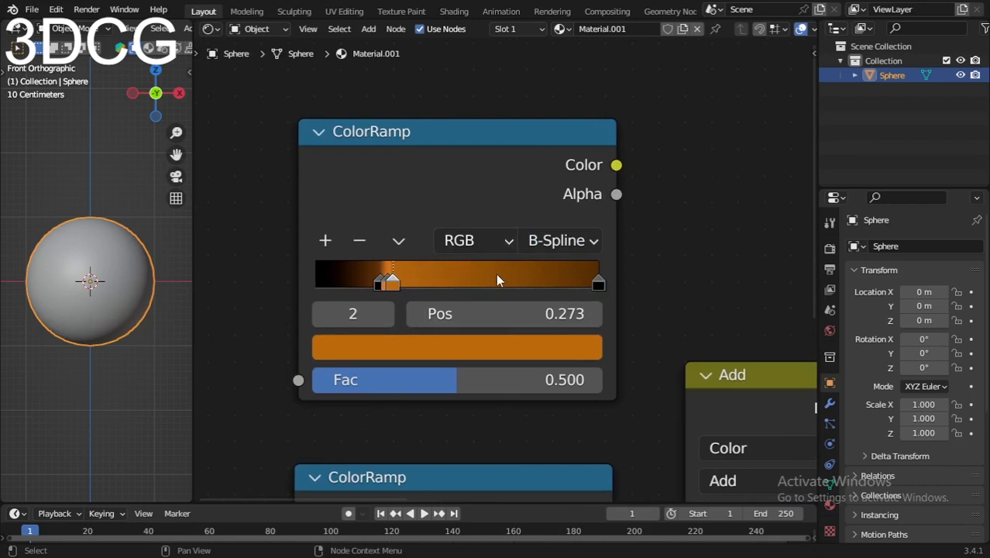
left_click(597, 284)
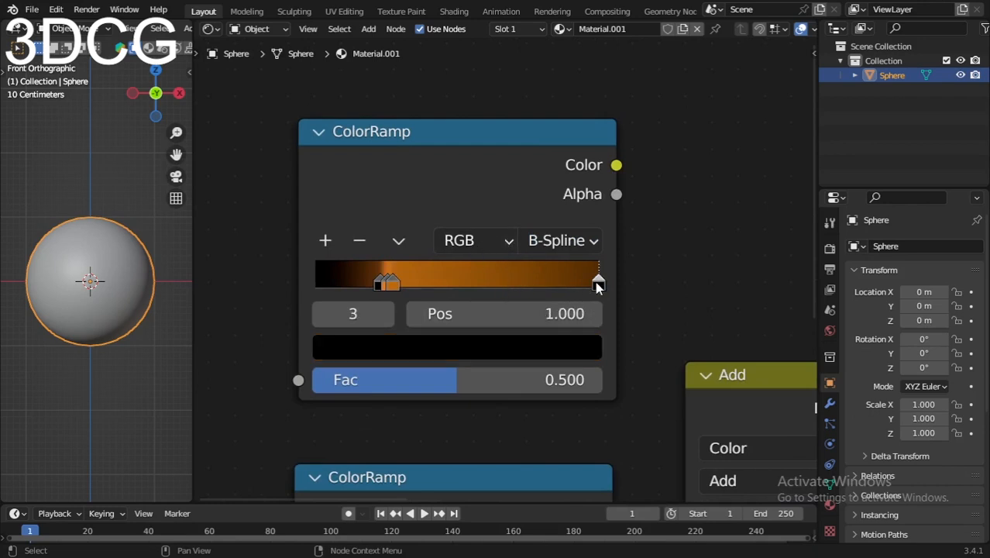
left_click_drag(597, 286, 471, 288)
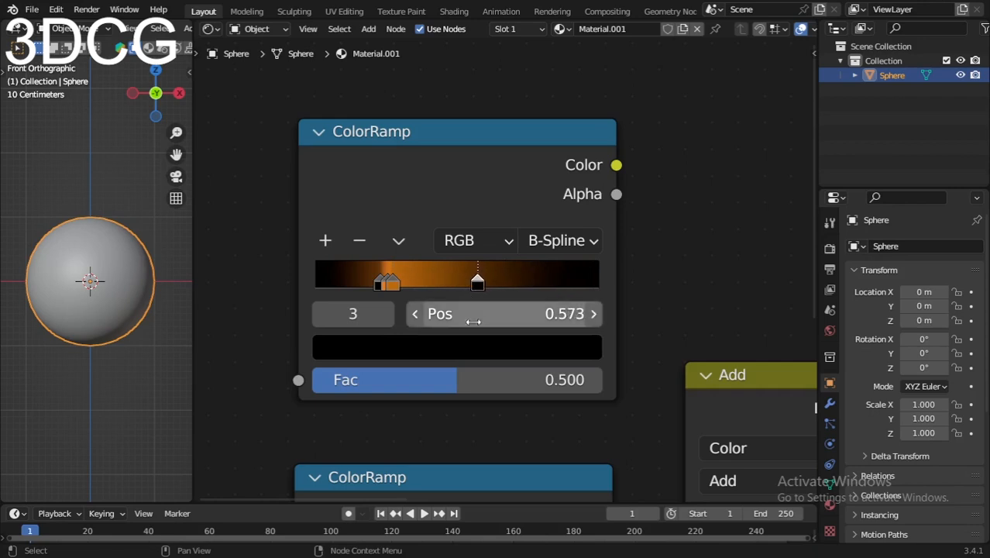
- Flip the lower ColorRamp's gradient and set its interpolation to Ease
scroll(473, 329, "down", 4)
middle_click_drag(478, 378, 494, 290)
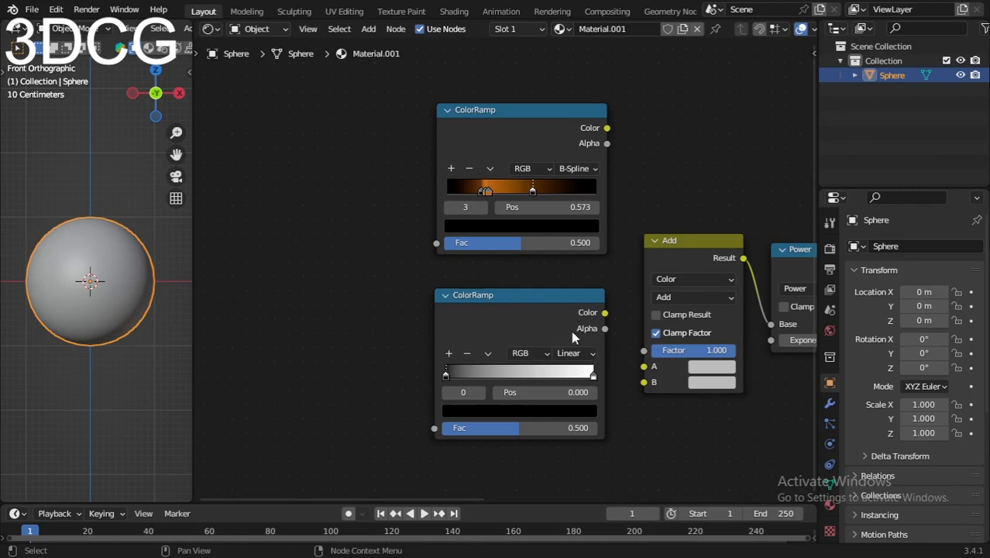
scroll(511, 372, "up", 3)
left_click(468, 332)
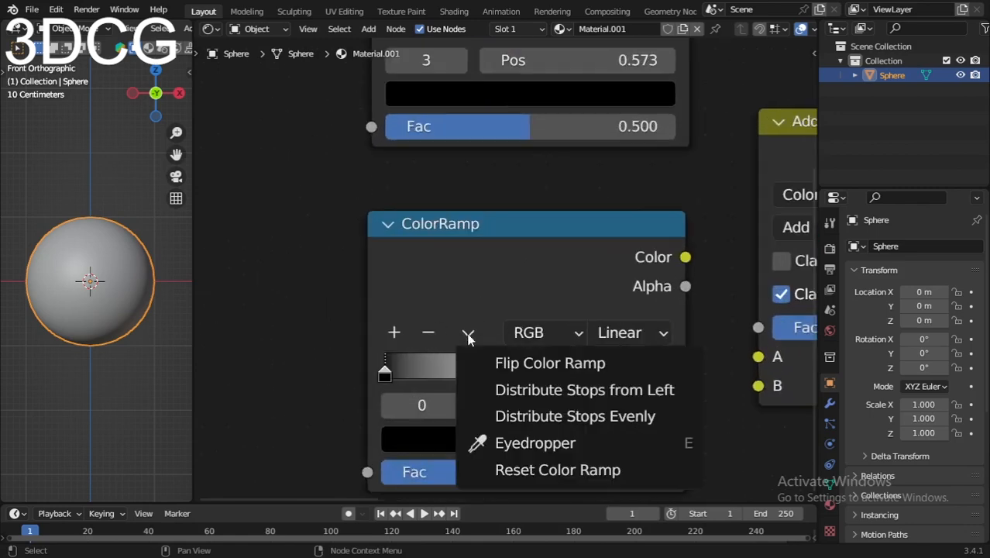
left_click(496, 361)
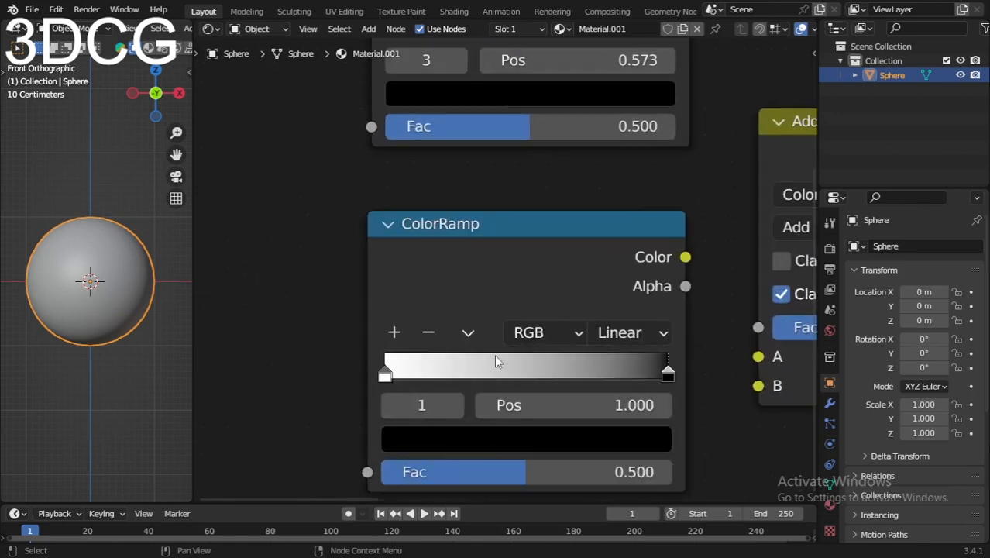
left_click(611, 333)
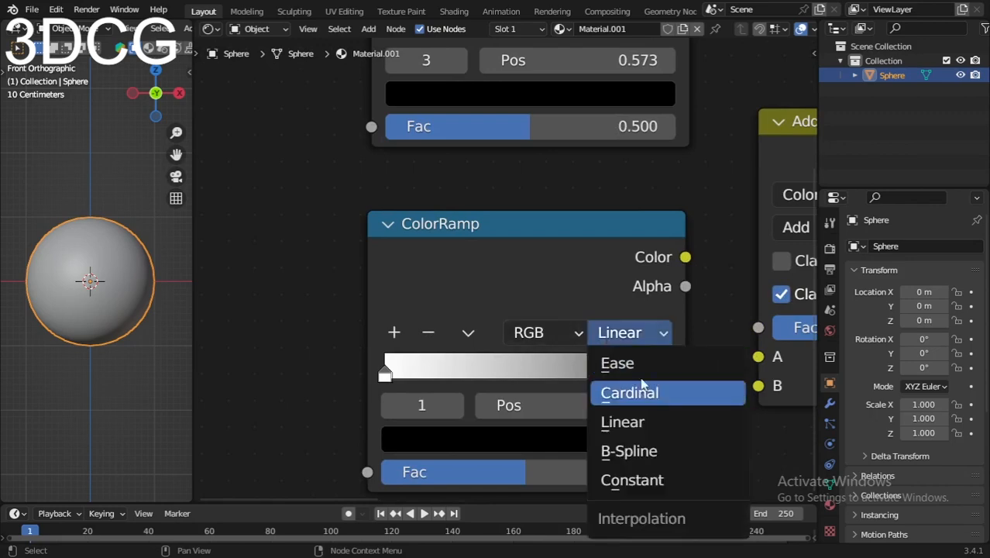
left_click(617, 360)
- Connect the upper ColorRamp's Color output to the Emission shader's Color input
scroll(542, 389, "down", 2)
scroll(502, 333, "down", 3)
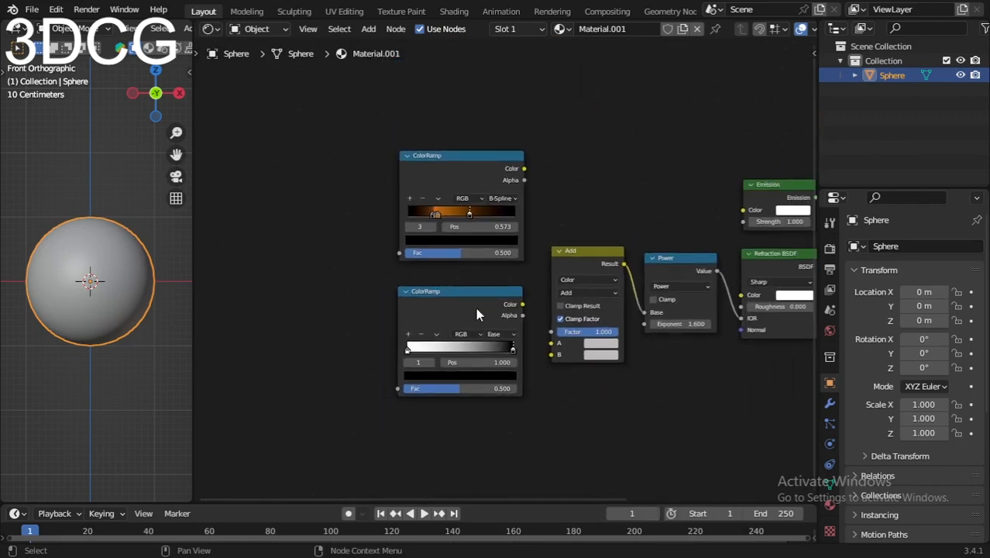
scroll(378, 241, "up", 2)
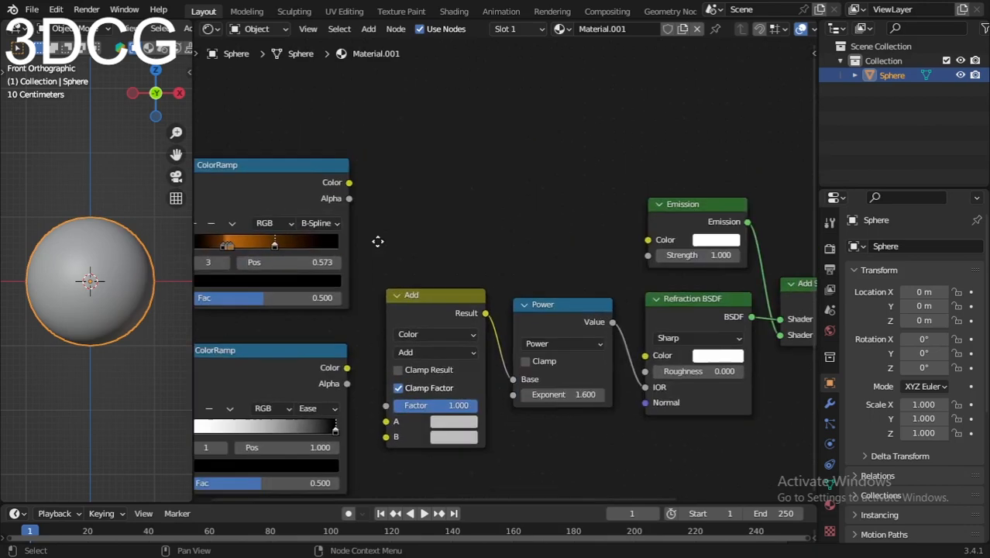
left_click_drag(328, 187, 625, 246)
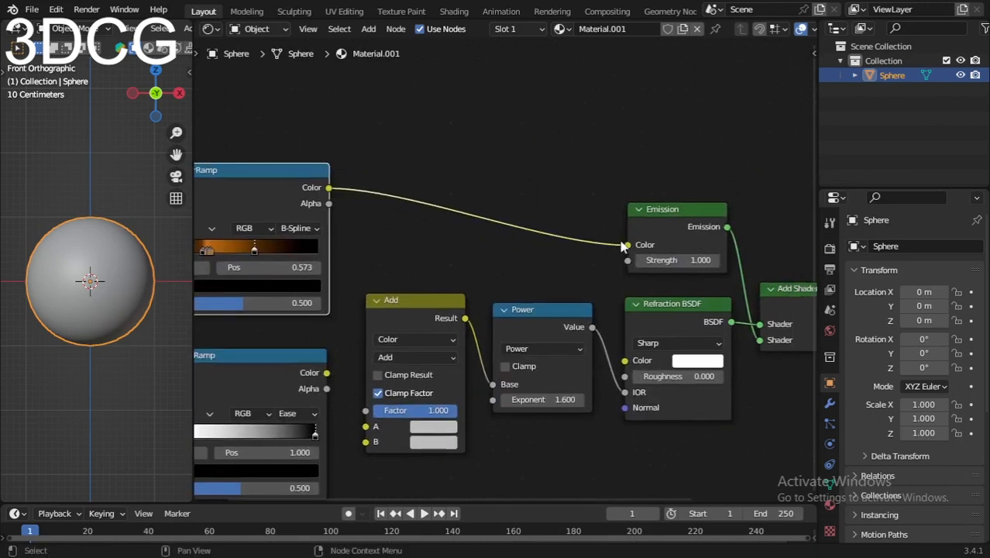
middle_click_drag(473, 230, 538, 158)
- Connect the lower ColorRamp's Color output to the A input of the Add node
middle_click_drag(392, 291, 434, 255)
scroll(432, 278, "up", 1)
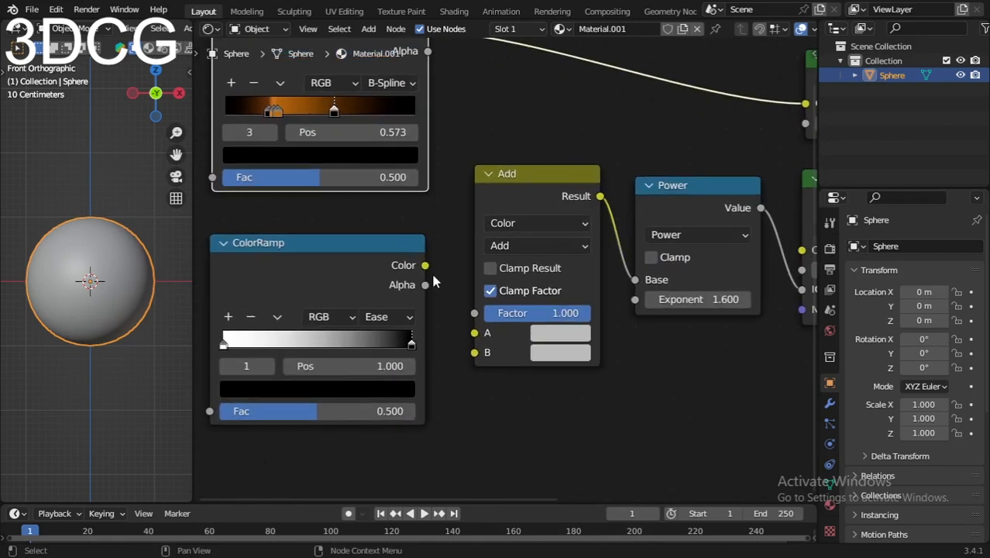
left_click_drag(427, 267, 474, 332)
middle_click_drag(450, 339, 534, 349)
- Switch the 3D viewport to Material Preview shading
scroll(533, 325, "up", 1)
scroll(515, 290, "down", 4)
middle_click_drag(438, 309, 464, 338)
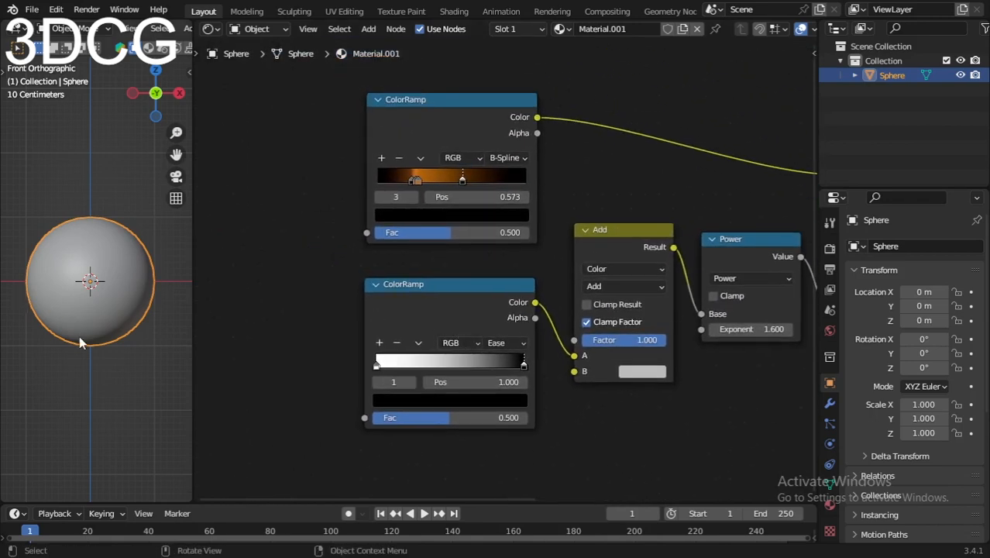
key("z")
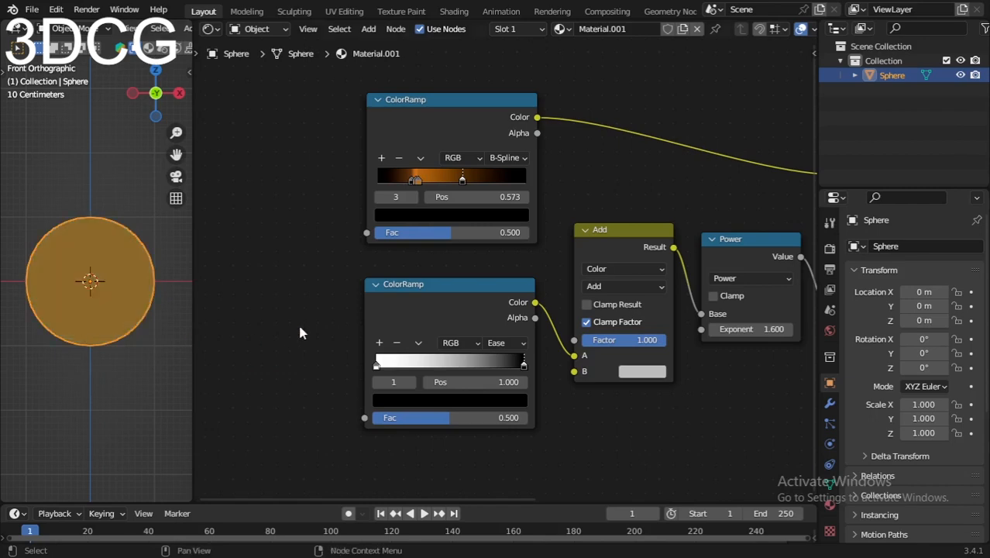
- Add a Layer Weight node in front of the upper ColorRamp
scroll(332, 325, "up", 2)
key("shift+a")
left_click(346, 330)
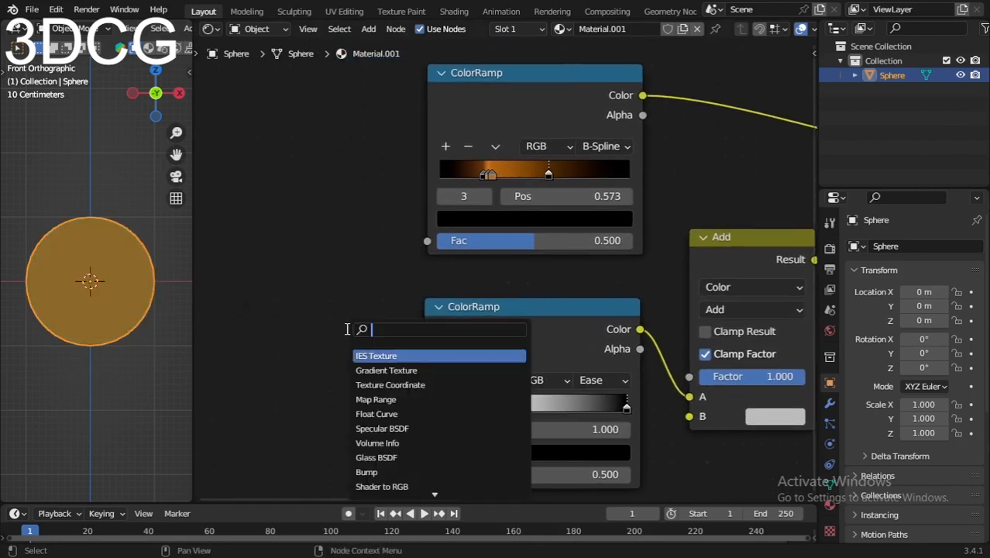
type("layer")
key("Return")
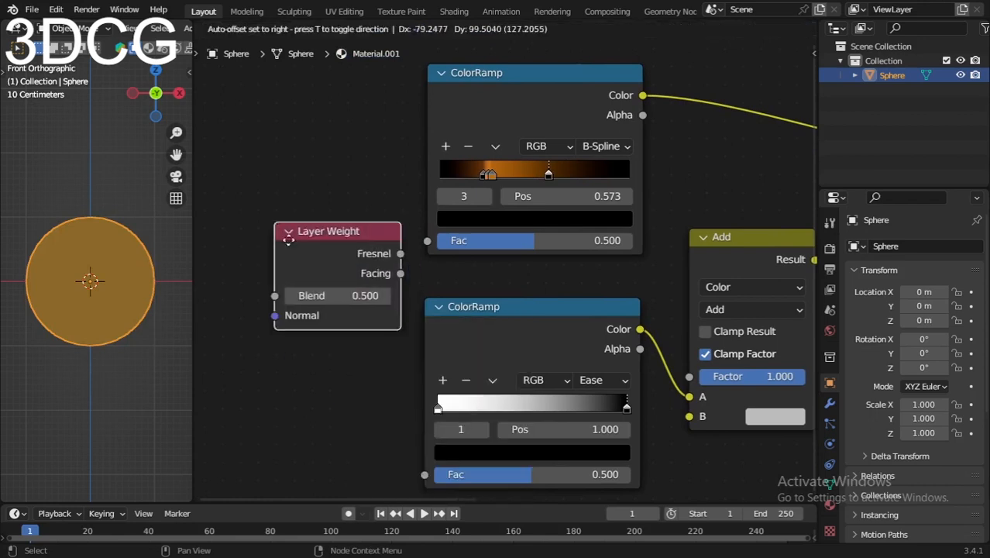
left_click(276, 208)
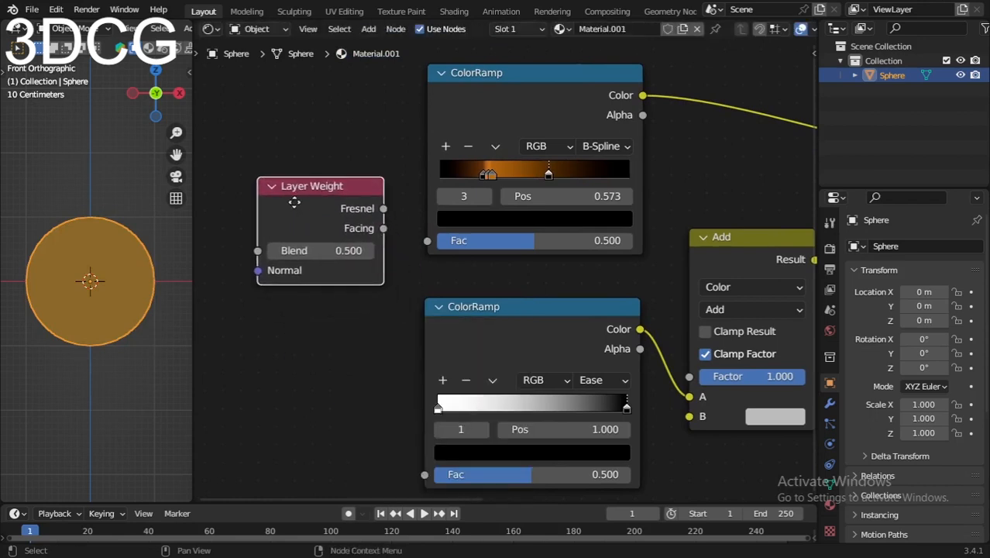
- Duplicate the Layer Weight node for the lower ColorRamp and connect each node's Facing output to its ColorRamp's Fac input
left_click_drag(276, 209, 269, 202)
key("shift+d")
left_click(273, 357)
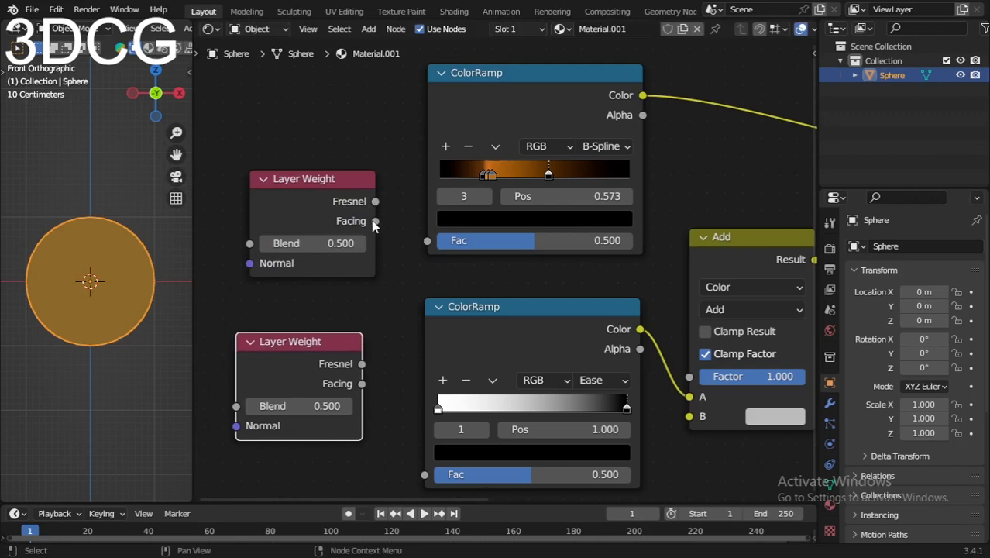
left_click_drag(375, 220, 435, 241)
left_click_drag(362, 383, 424, 474)
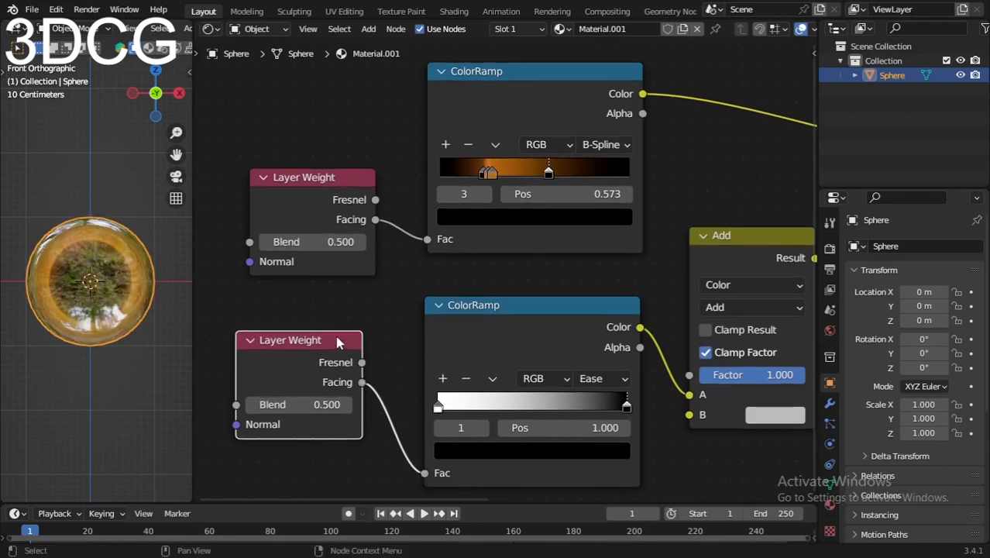
- Set Blend to 0.800 on the upper Layer Weight node and to 0.900 on the lower one
scroll(332, 310, "up", 3)
middle_click_drag(319, 281, 492, 323)
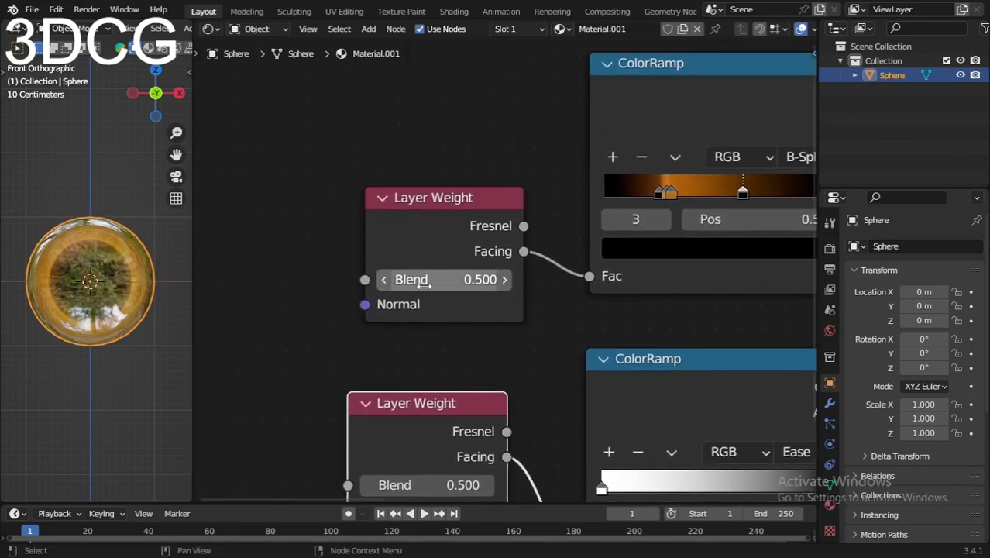
left_click_drag(445, 279, 531, 279)
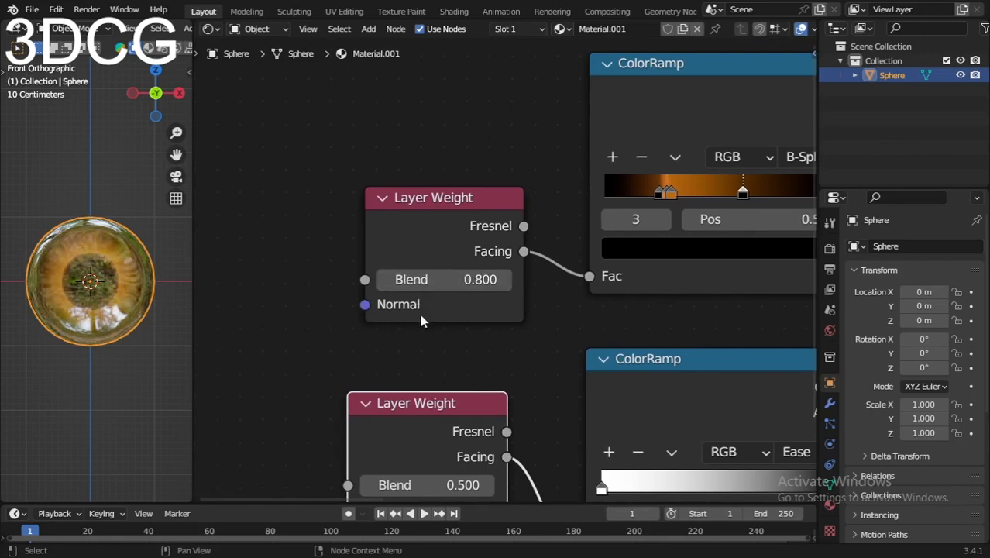
scroll(418, 403, "down", 5, "shift")
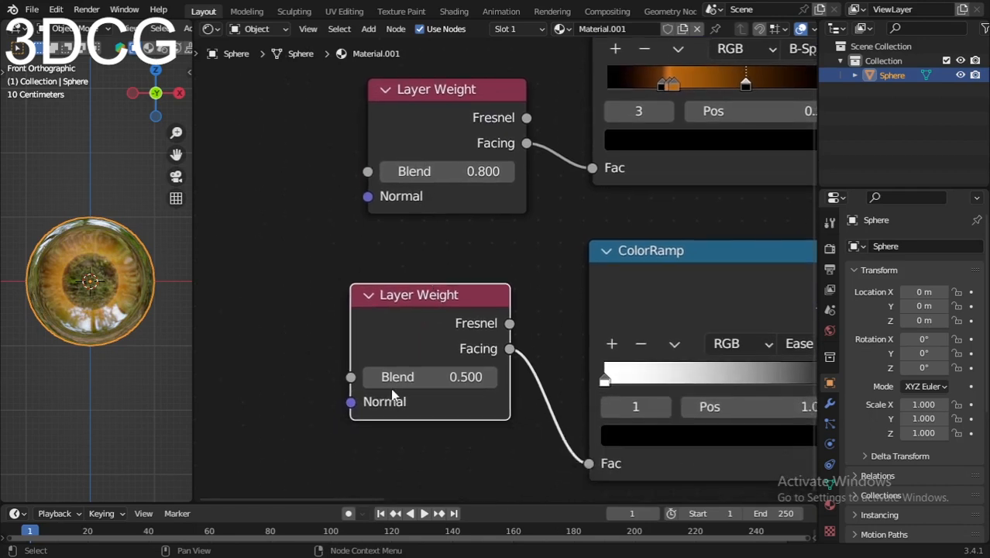
left_click_drag(430, 377, 573, 377)
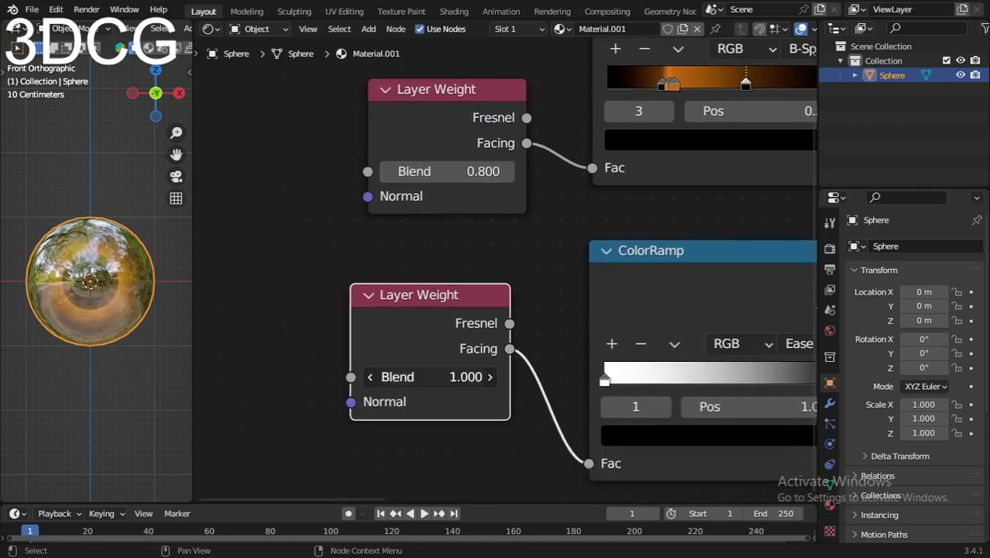
left_click_drag(429, 376, 453, 377)
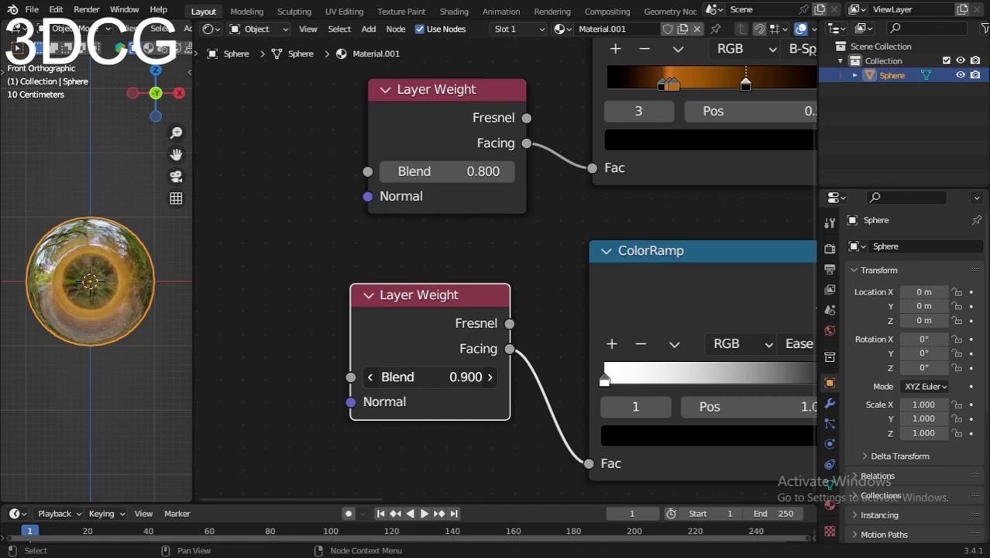
- Move the upper ColorRamp's first black stop closer to the orange stops and place the dark orange stop at position 0.255
scroll(354, 265, "down", 6)
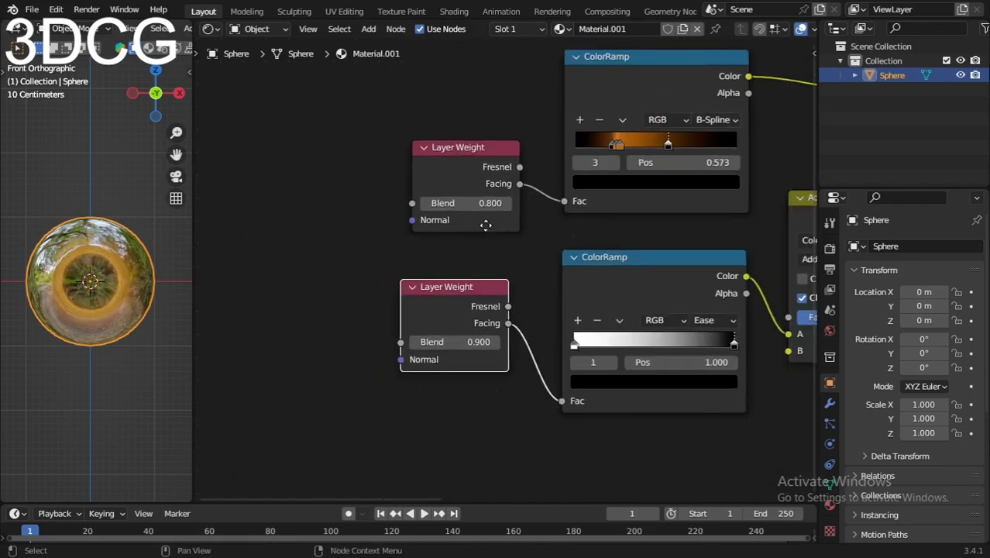
middle_click_drag(486, 223, 351, 296)
scroll(530, 289, "down", 3)
middle_click_drag(496, 289, 430, 288)
scroll(427, 284, "up", 6)
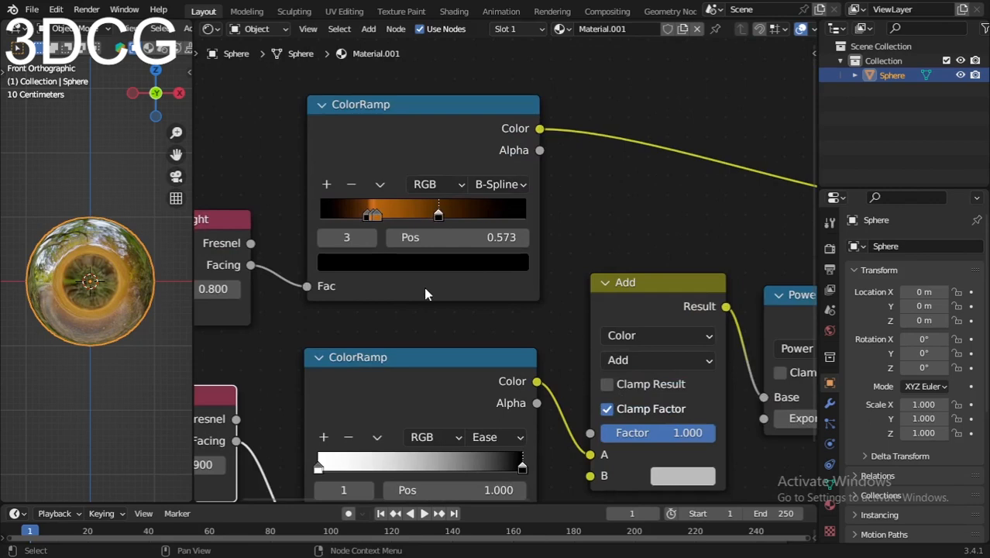
scroll(425, 293, "up", 4)
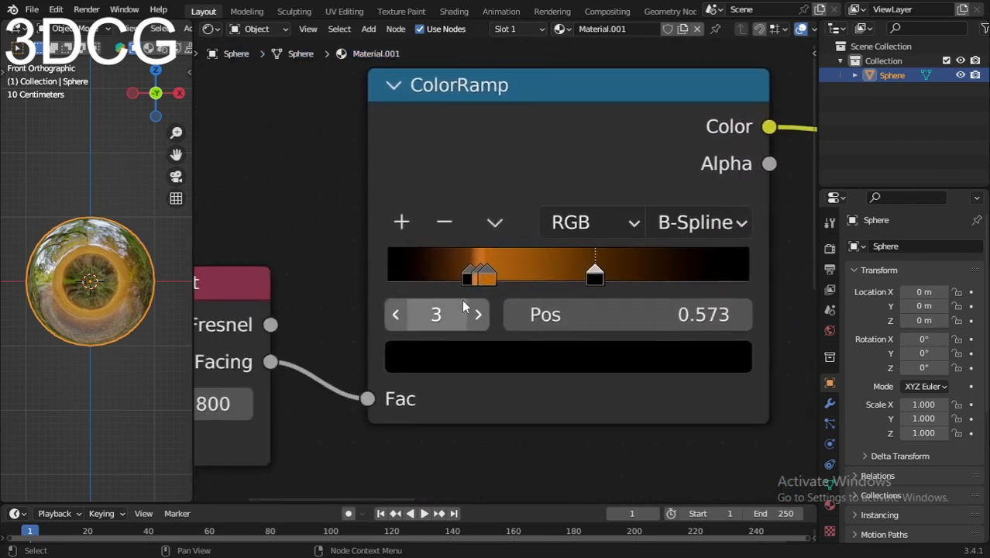
left_click(461, 276)
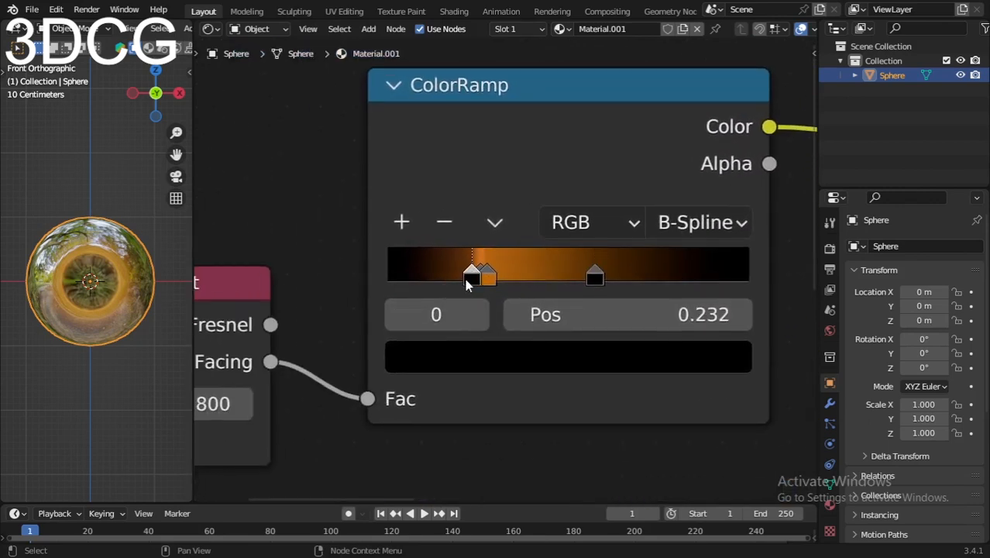
left_click_drag(466, 282, 479, 280)
scroll(407, 262, "down", 3)
middle_click_drag(554, 343, 468, 319)
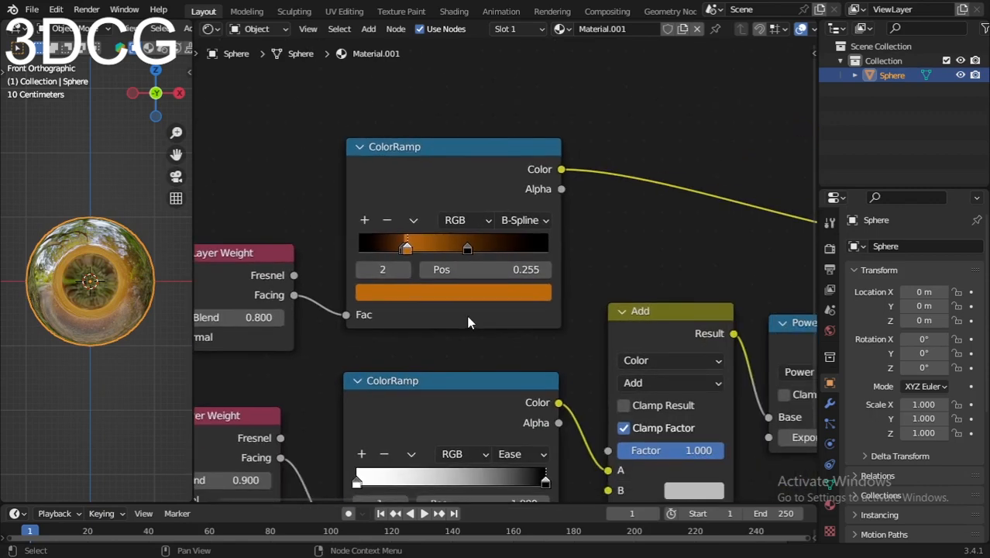
- Switch the 3D viewport to Rendered shading and deselect the sphere
scroll(469, 319, "down", 2)
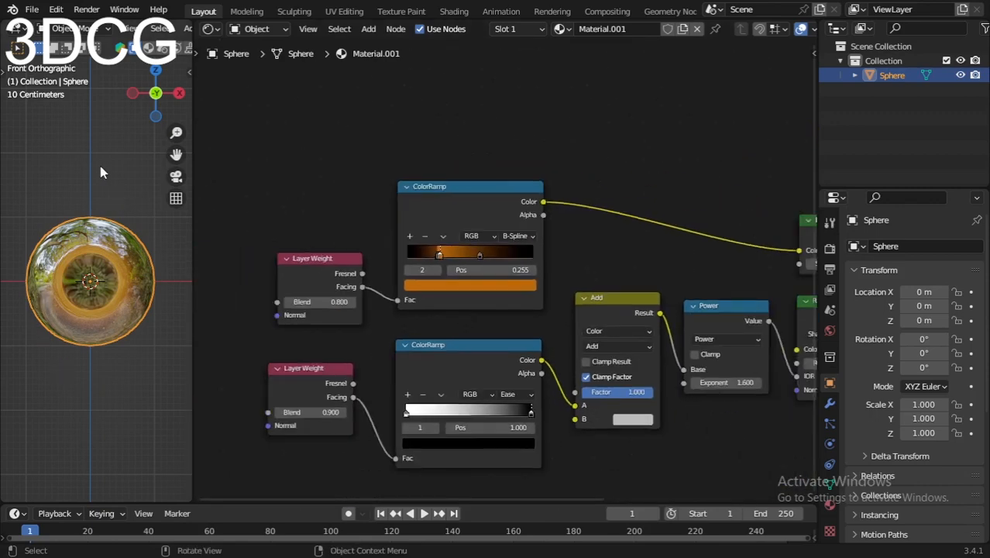
key("z")
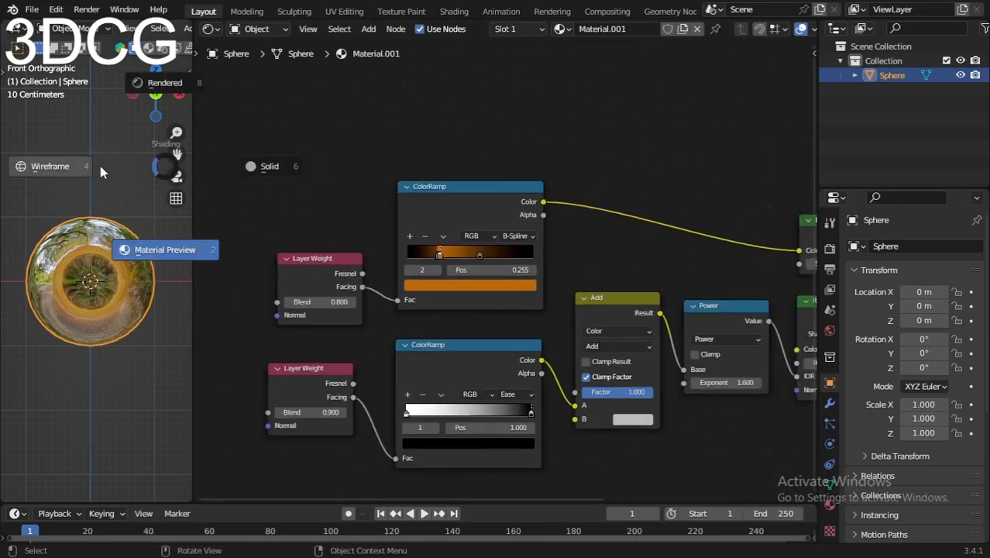
left_click(106, 216)
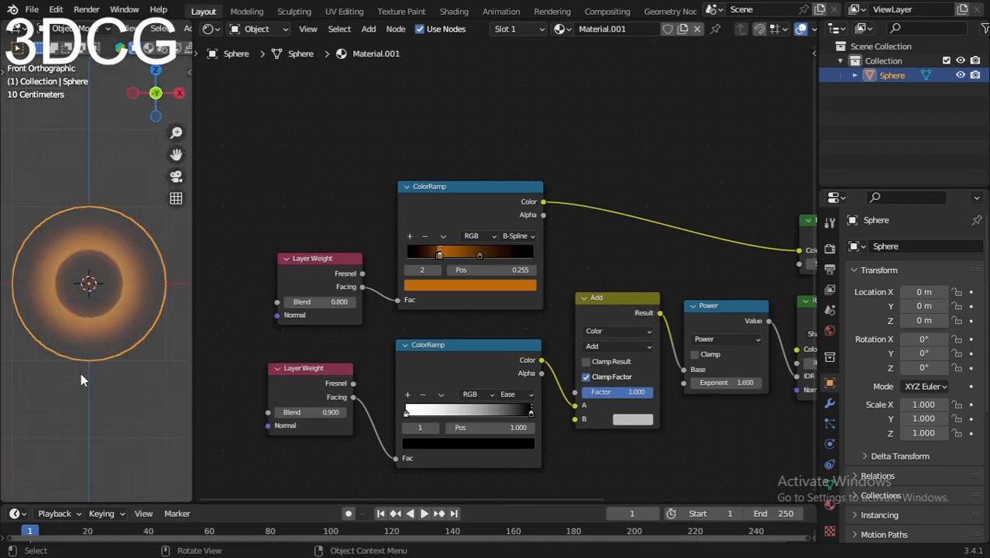
left_click(74, 393)
middle_click_drag(83, 381, 67, 360)
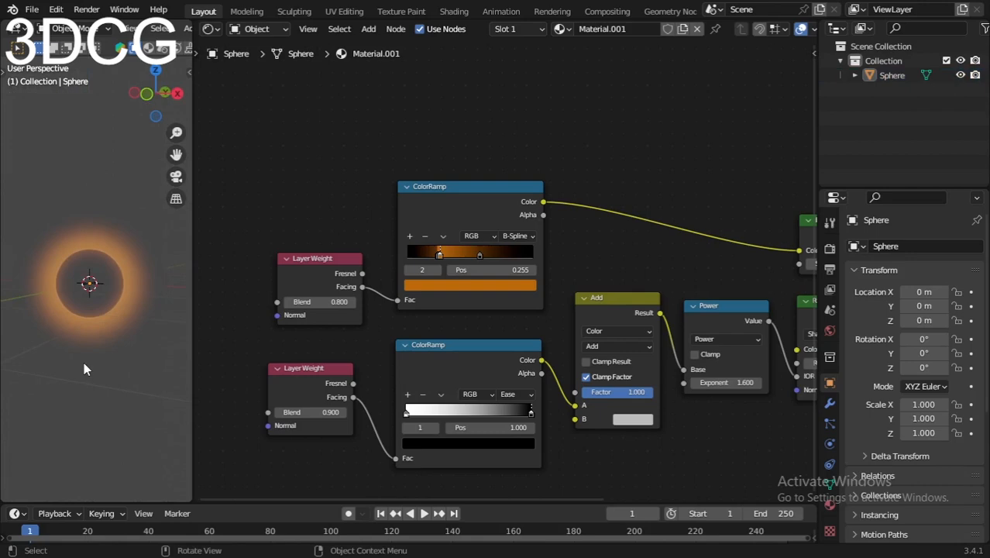
- Set the Emission shader's Strength to 2
middle_click_drag(657, 279, 455, 300)
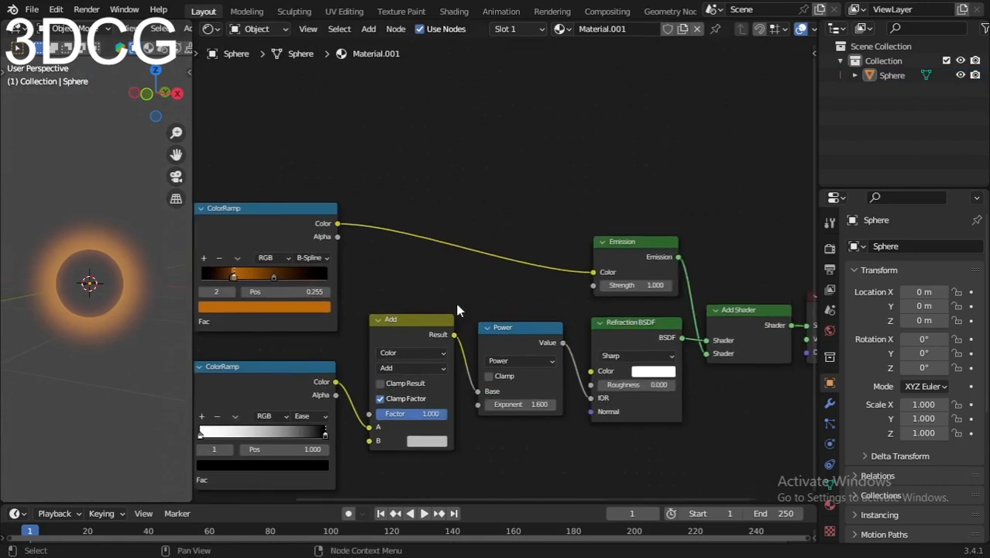
scroll(503, 303, "up", 7)
middle_click_drag(643, 319, 518, 344)
scroll(540, 351, "up", 2)
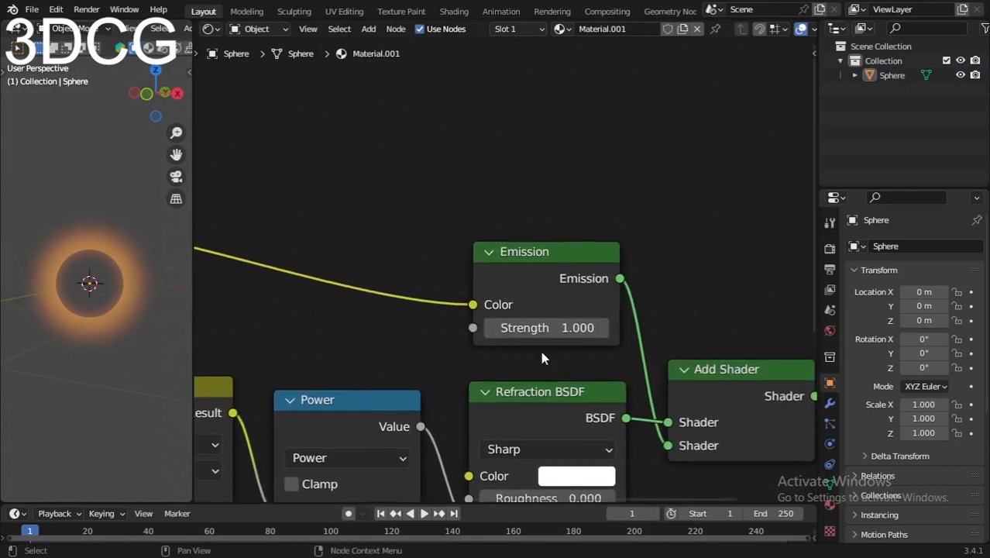
mouse_move(540, 343)
left_mouse_down()
mouse_move(495, 343)
mouse_move(620, 343)
mouse_move(549, 343)
left_mouse_up()
left_click(548, 343)
type("2")
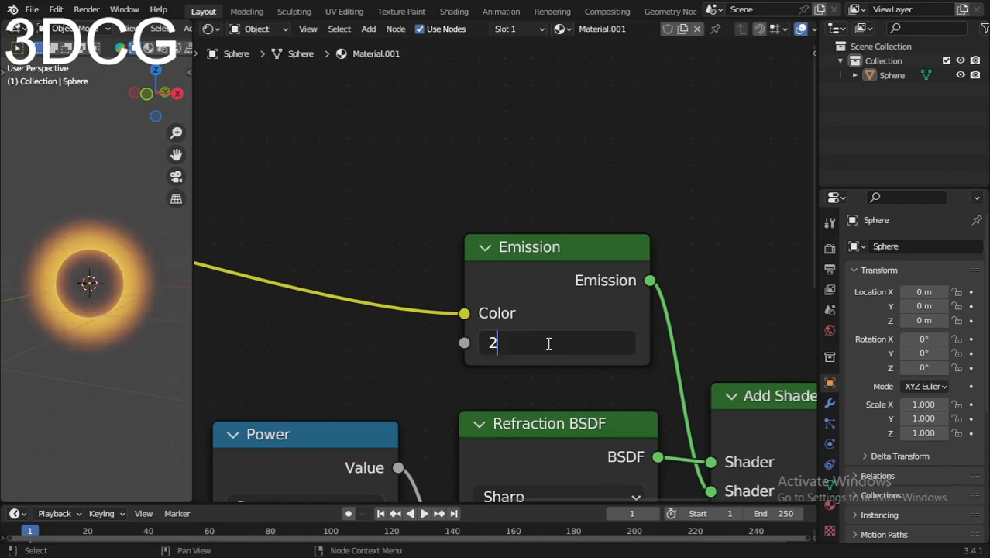
key("Return")
- Display the scene's render settings
scroll(343, 303, "down", 4)
middle_click_drag(343, 299, 358, 271)
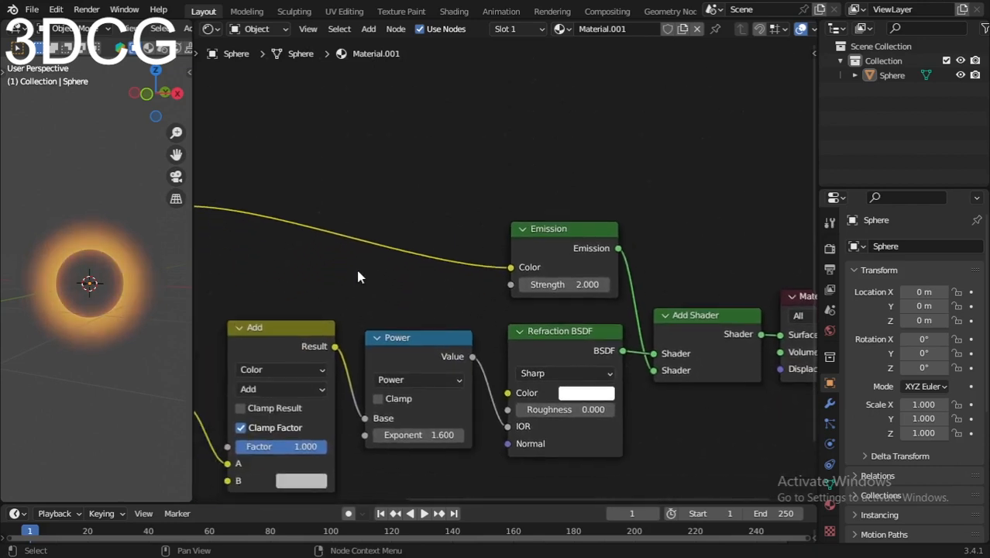
scroll(358, 272, "down", 5)
scroll(629, 341, "up", 5)
left_click(830, 248)
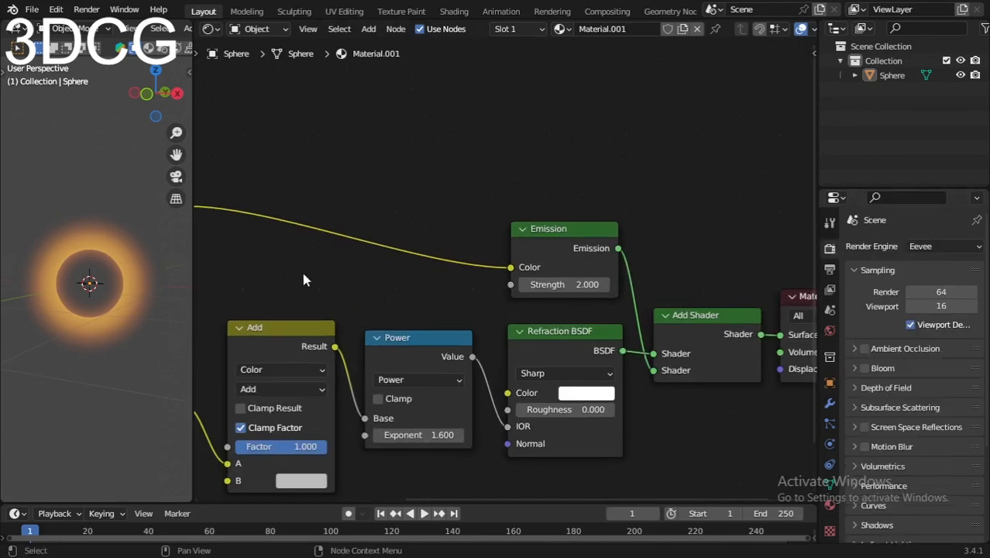
- Examine the rendered sphere from another angle and review the complete material node tree
scroll(302, 274, "down", 6)
middle_click_drag(302, 274, 426, 282)
scroll(454, 294, "up", 6)
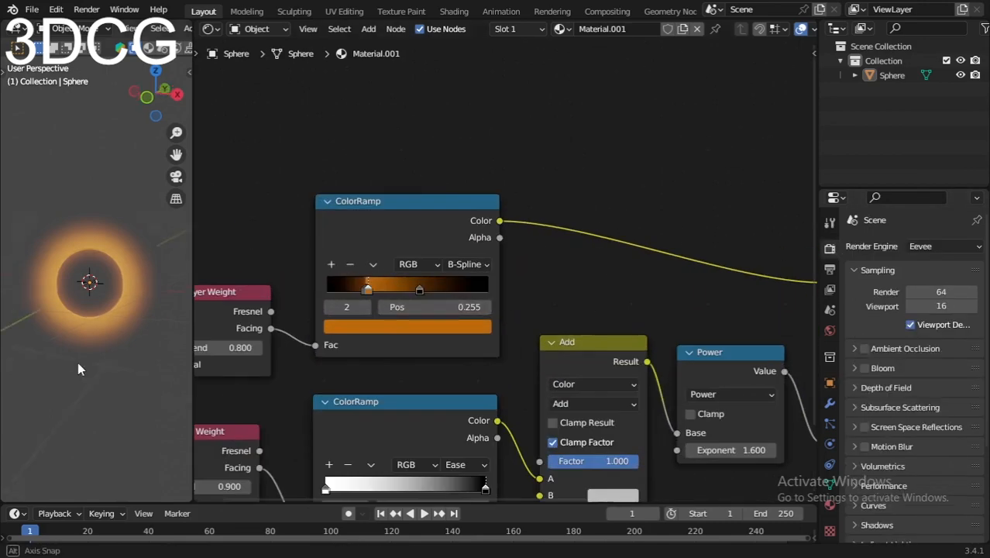
mouse_move(78, 362)
middle_mouse_down()
mouse_move(140, 380)
mouse_move(66, 321)
mouse_move(78, 344)
middle_mouse_up()
scroll(425, 337, "down", 2)
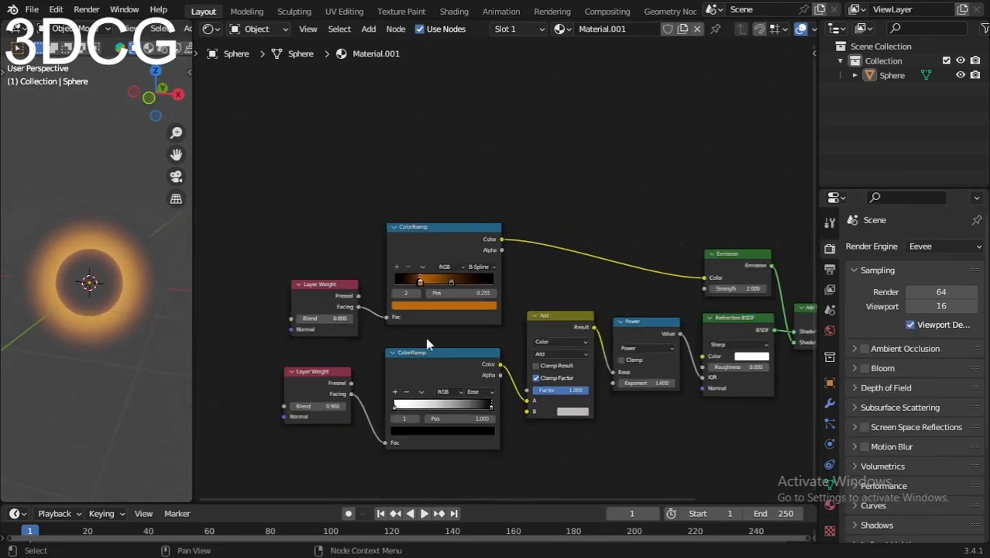
middle_click_drag(425, 337, 491, 276)
scroll(446, 310, "up", 3)
scroll(491, 276, "down", 2)
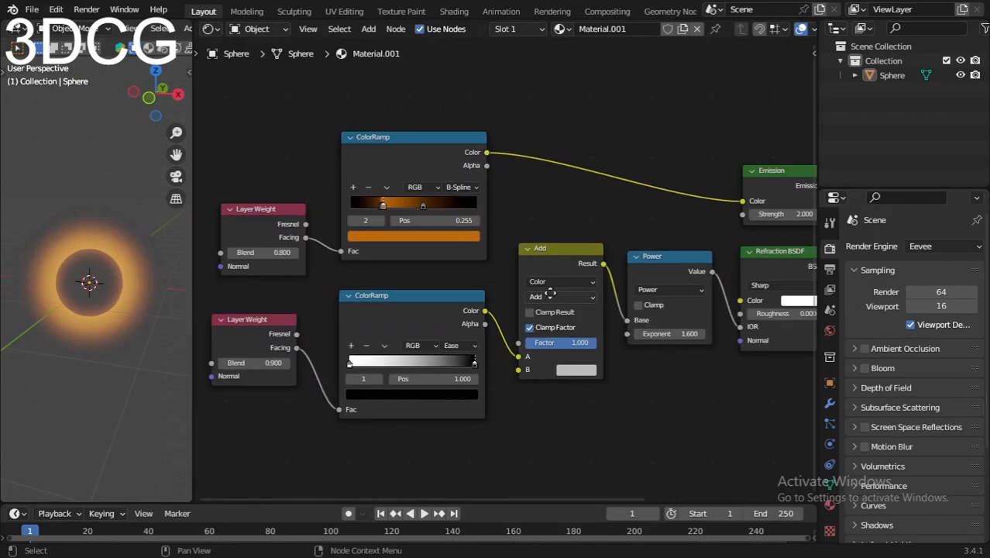
middle_click_drag(648, 225, 559, 232)
scroll(566, 213, "down", 2)
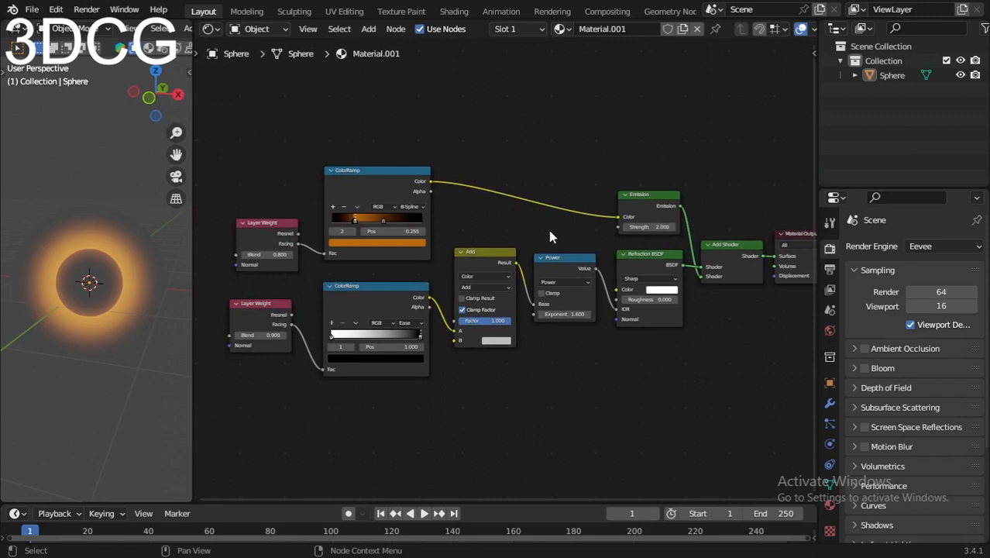
middle_click_drag(549, 230, 468, 259)
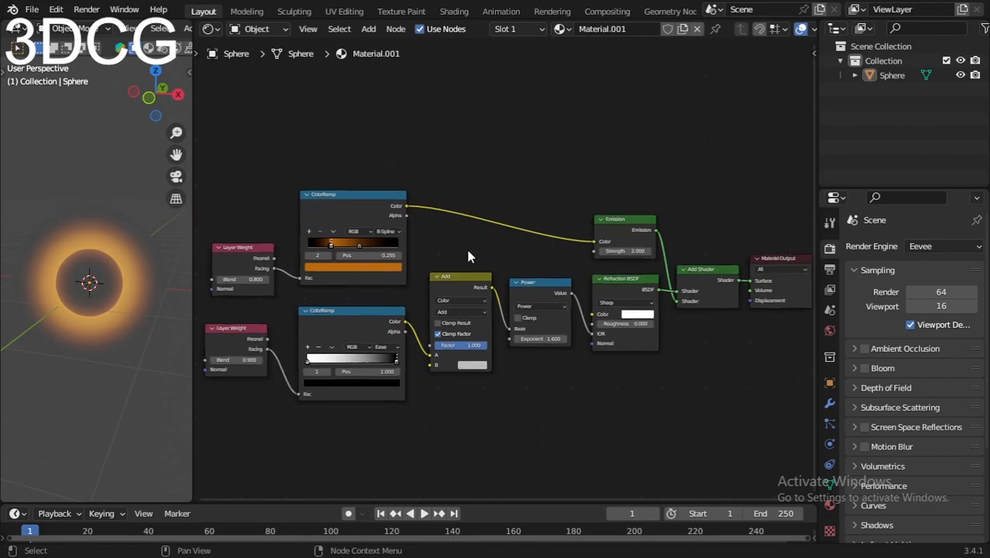